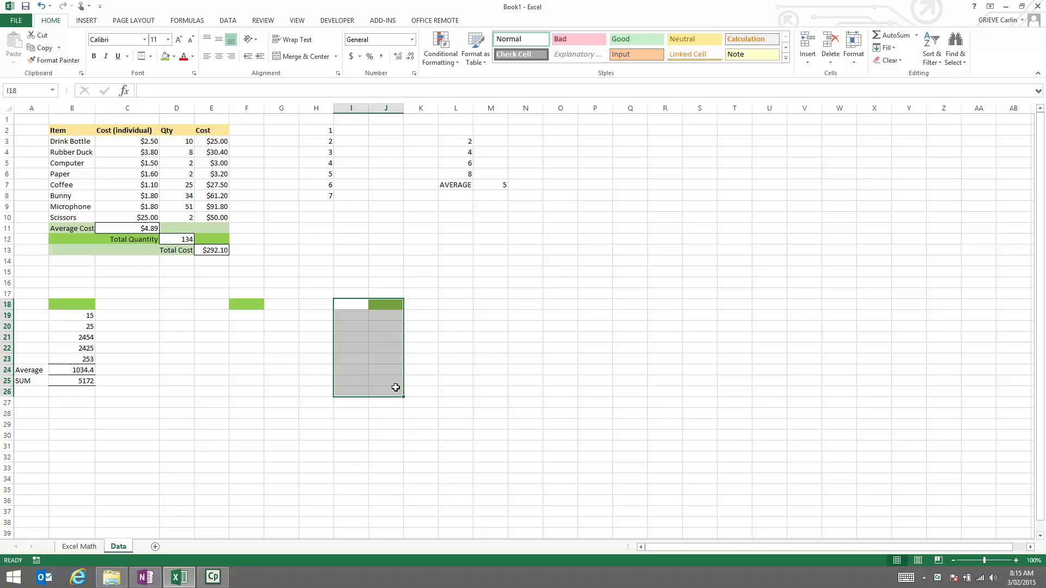
pyautogui.click(85, 291)
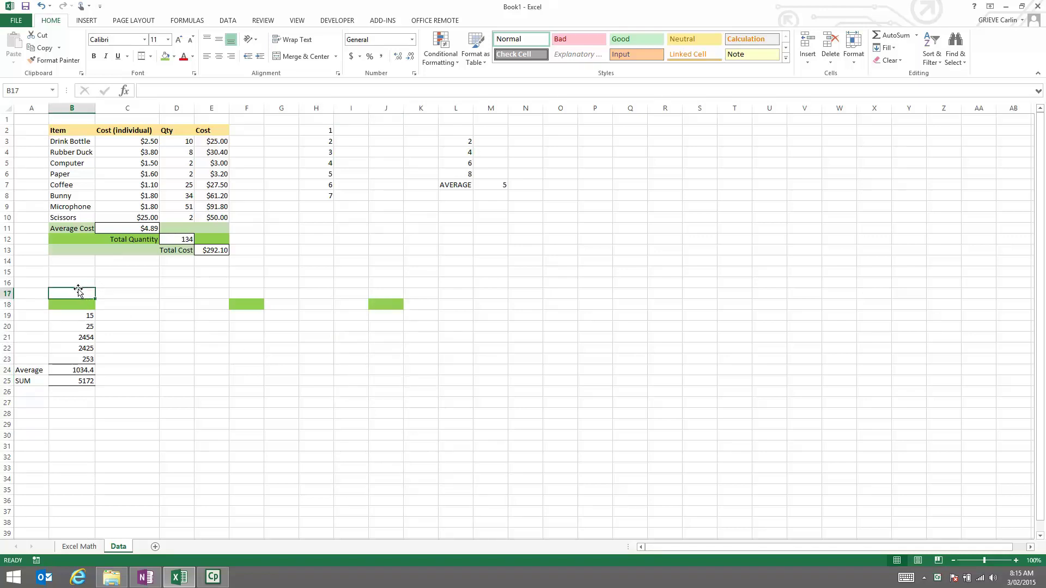
pyautogui.click(65, 228)
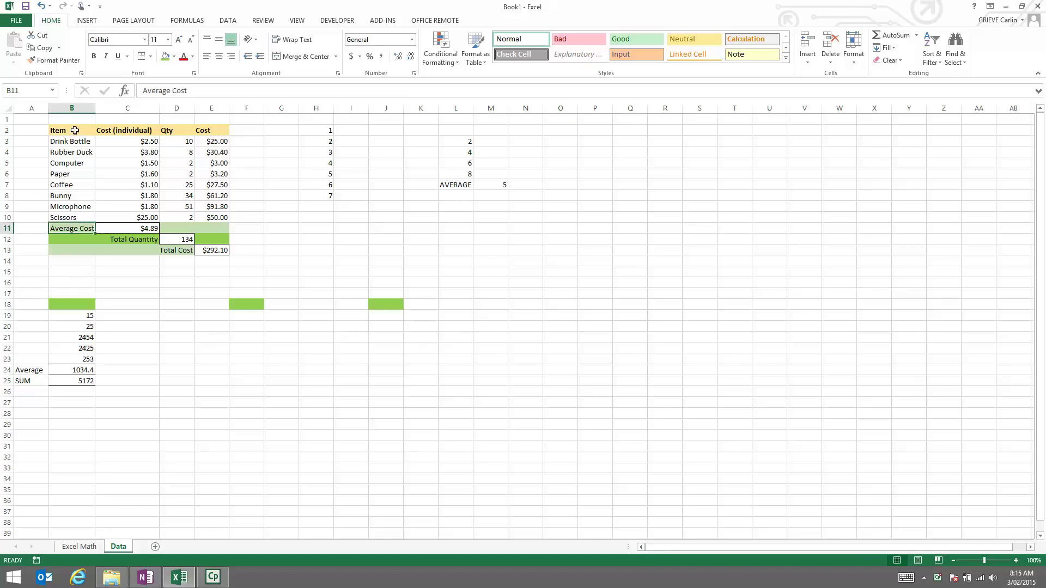
pyautogui.click(58, 152)
pyautogui.moveTo(63, 184); pyautogui.dragTo(64, 196)
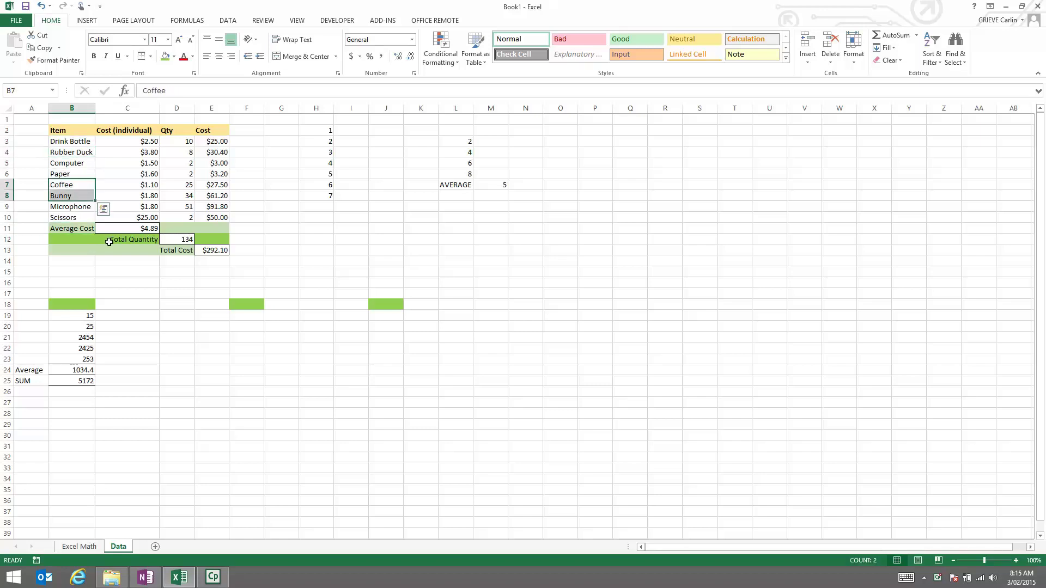
pyautogui.click(61, 228)
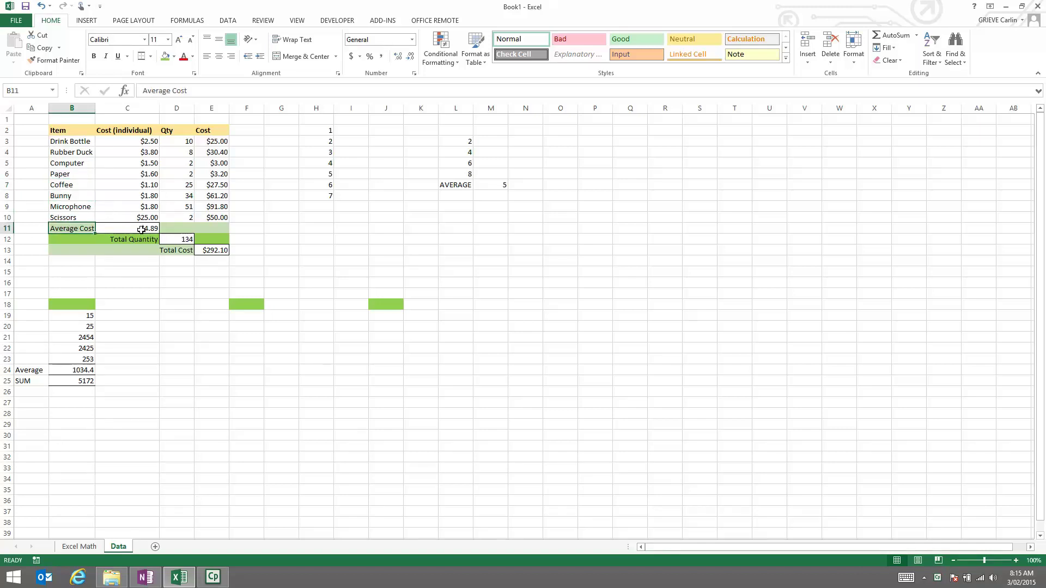
pyautogui.click(68, 218)
pyautogui.click(70, 228)
# - Insert a blank row above the Average Cost row, at row 11
pyautogui.click(6, 228)
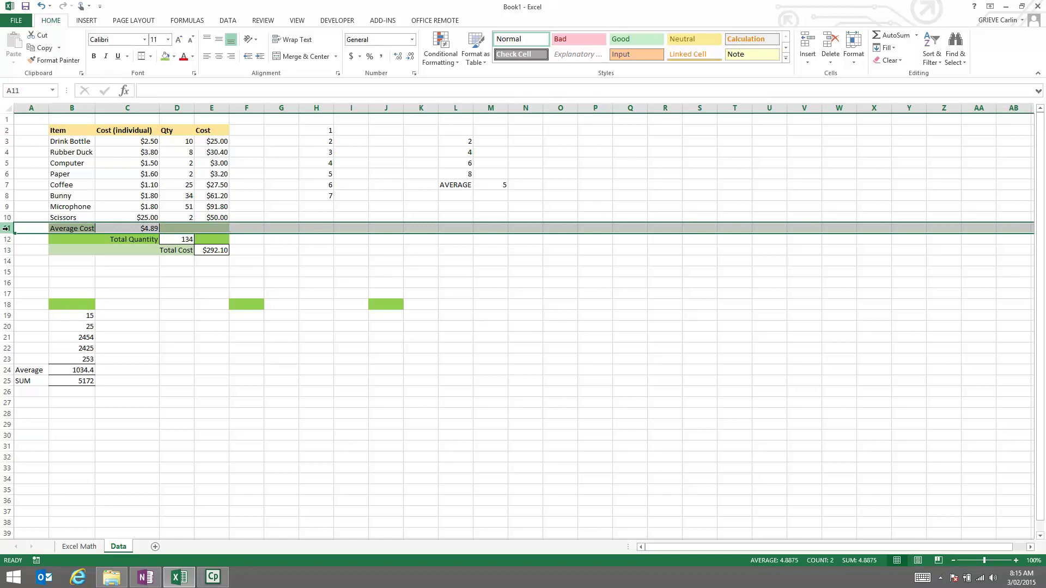
pyautogui.rightClick(6, 228)
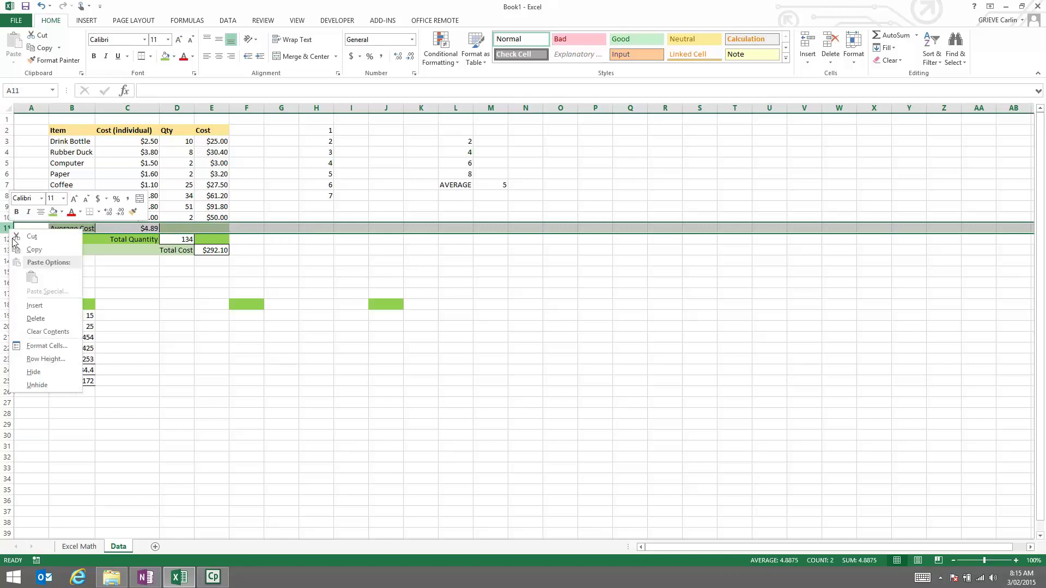
pyautogui.click(35, 305)
pyautogui.click(130, 274)
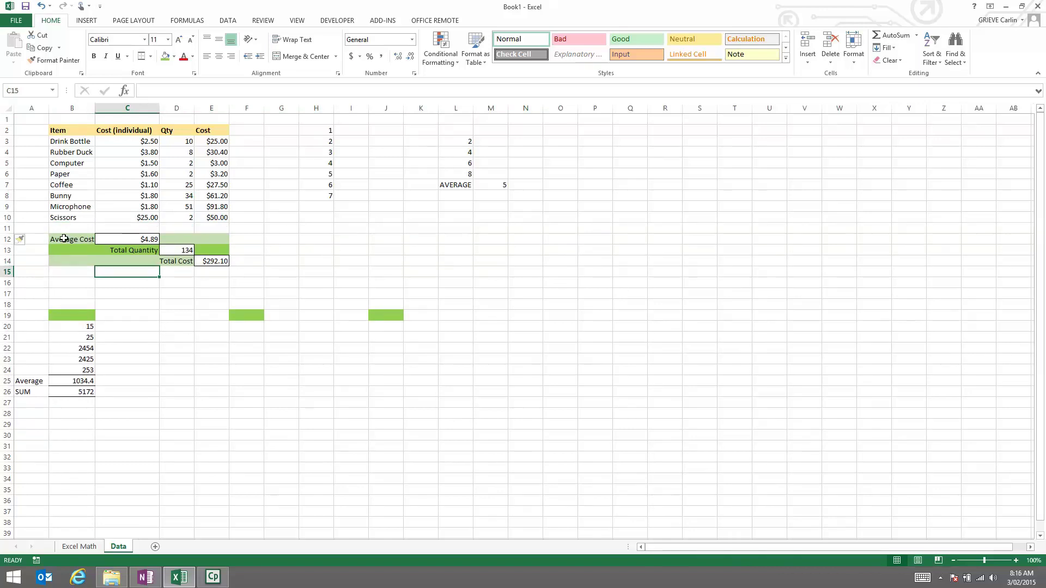
# - Enter the label "Item Count" in cell A11 and widen column A to fit it
pyautogui.click(39, 228)
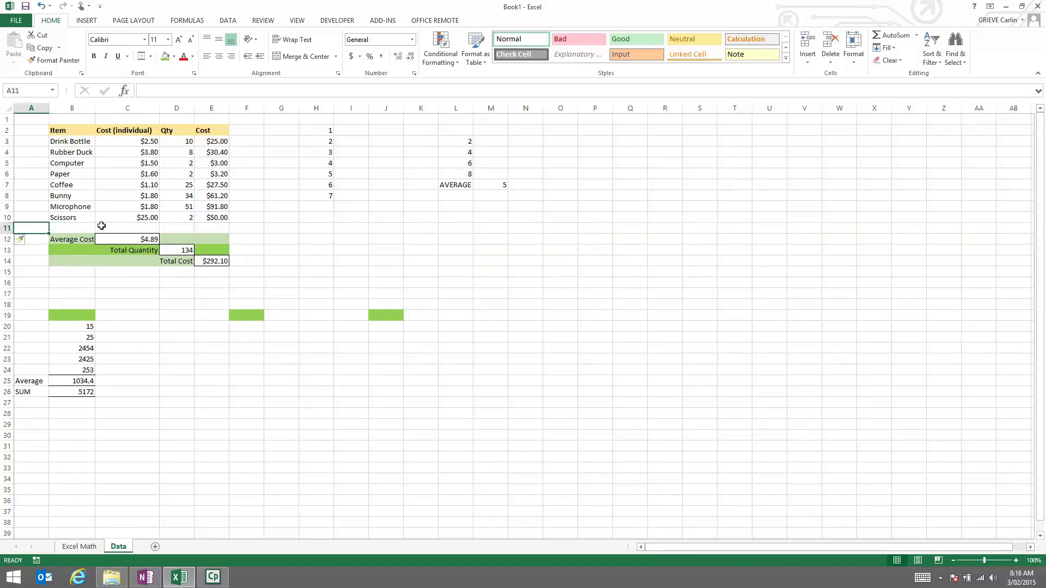
pyautogui.write('Item Count')
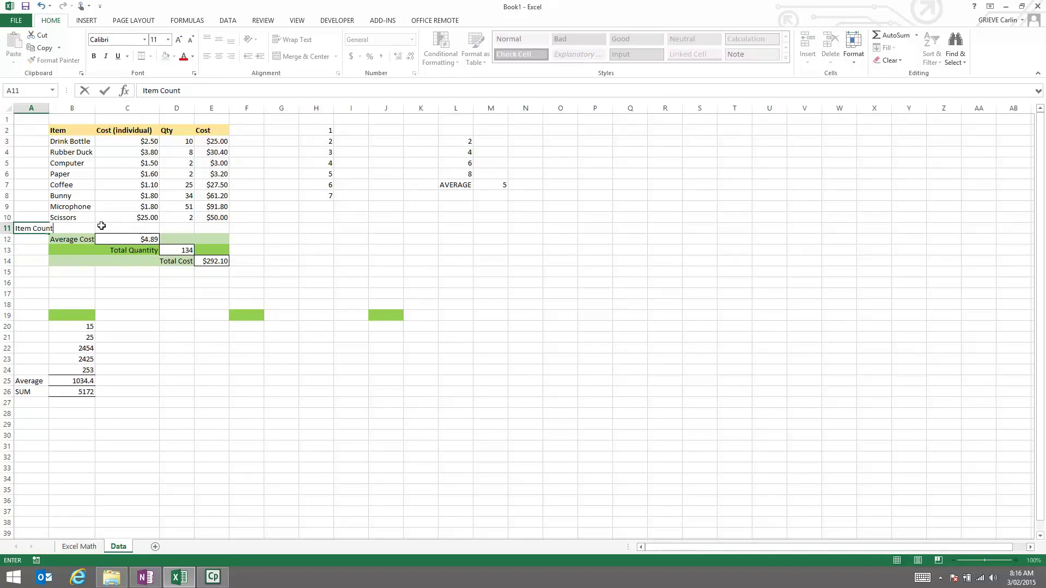
pyautogui.press('Return')
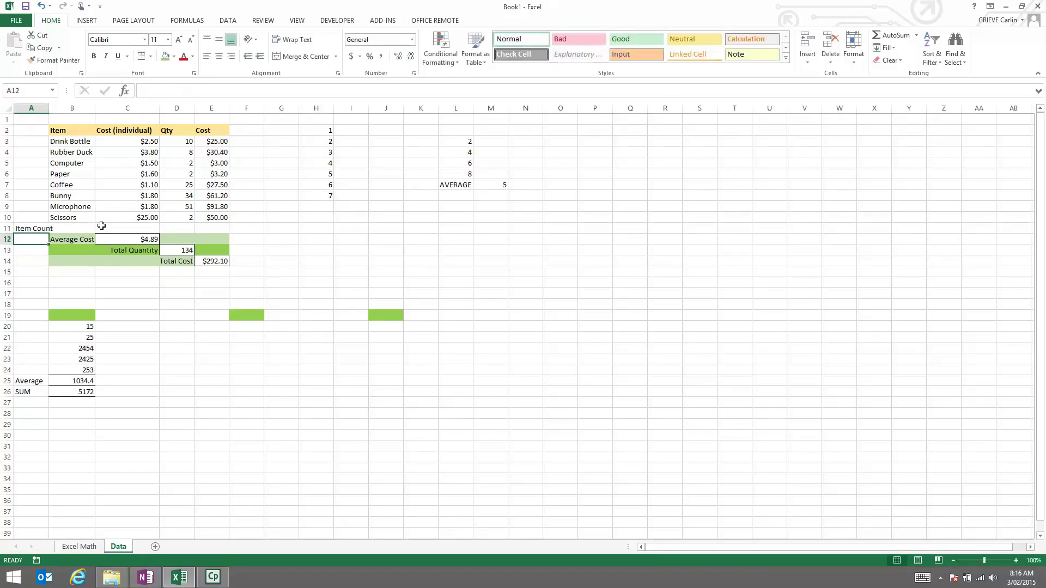
pyautogui.press('Down')
pyautogui.press('Down')
pyautogui.press('Right')
pyautogui.moveTo(49, 104); pyautogui.dragTo(59, 107)
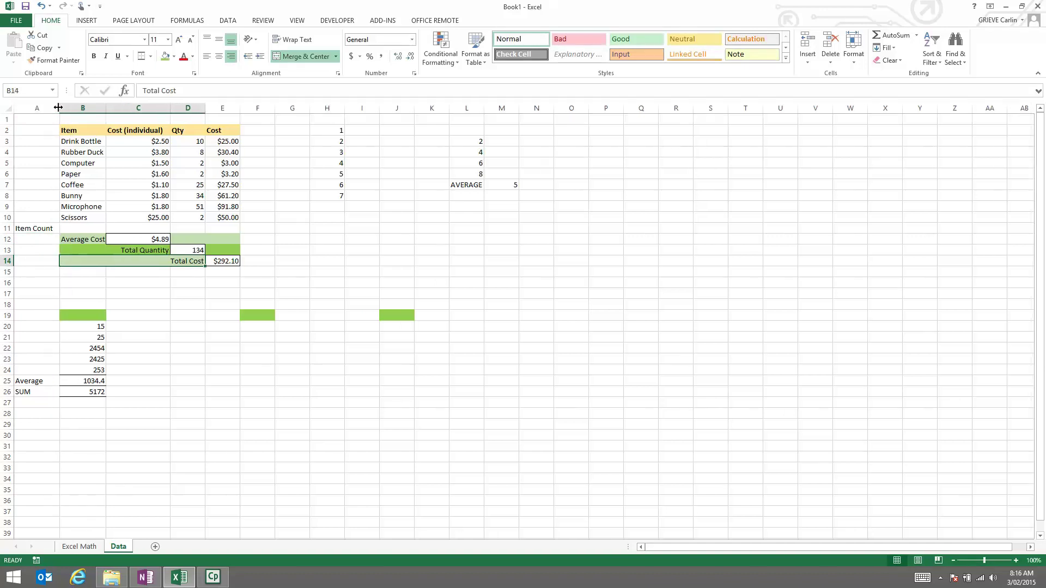
pyautogui.click(38, 226)
pyautogui.click(174, 57)
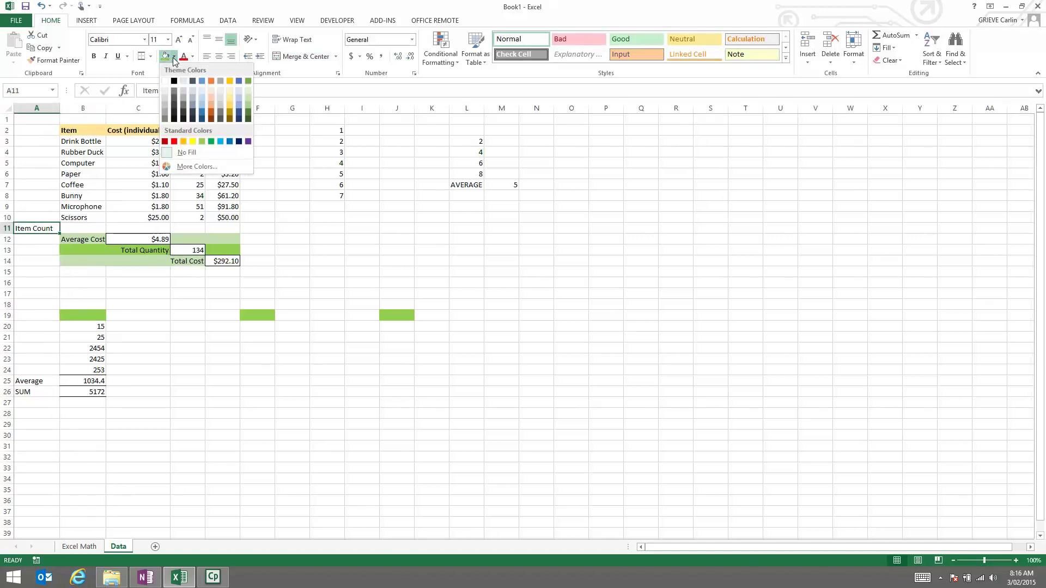
pyautogui.click(173, 57)
pyautogui.click(54, 238)
pyautogui.click(165, 57)
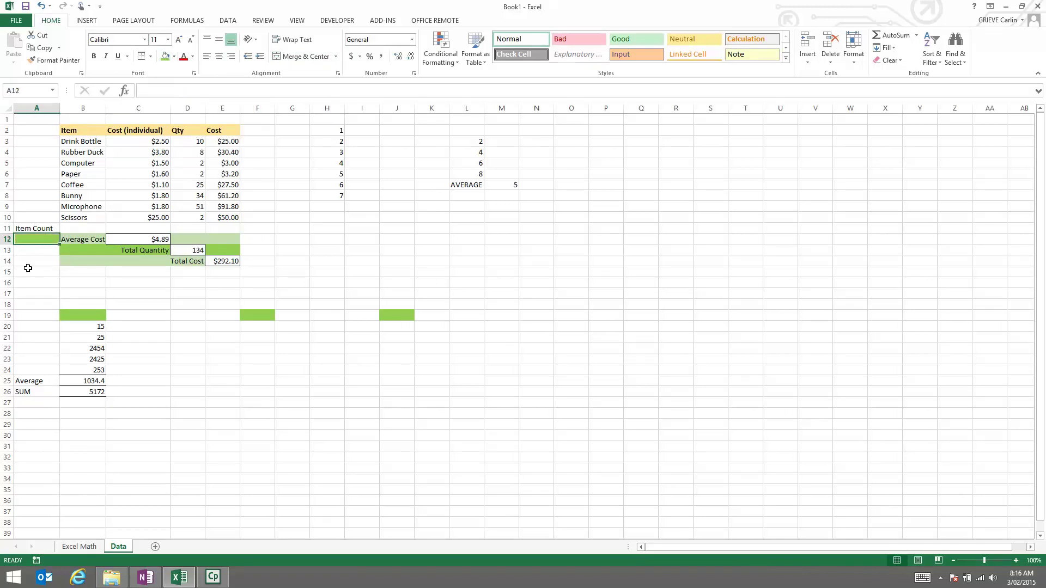
pyautogui.hotkey('ctrl', 'z')
# - Fill A11:E11 and cell A13 with the same green as the Total Quantity row
pyautogui.click(31, 229)
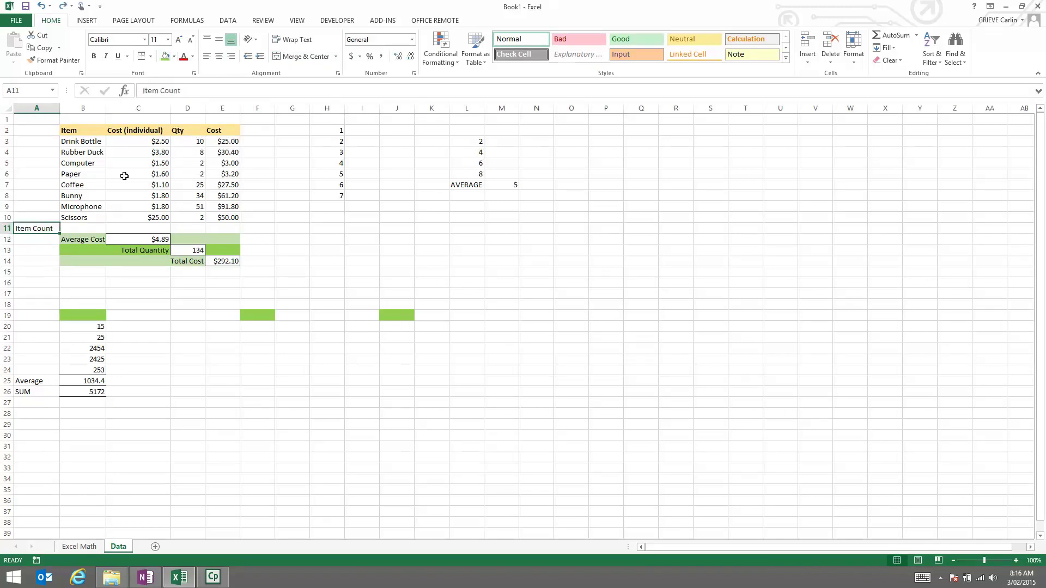
pyautogui.keyDown('shift'); pyautogui.click(214, 230); pyautogui.keyUp('shift')
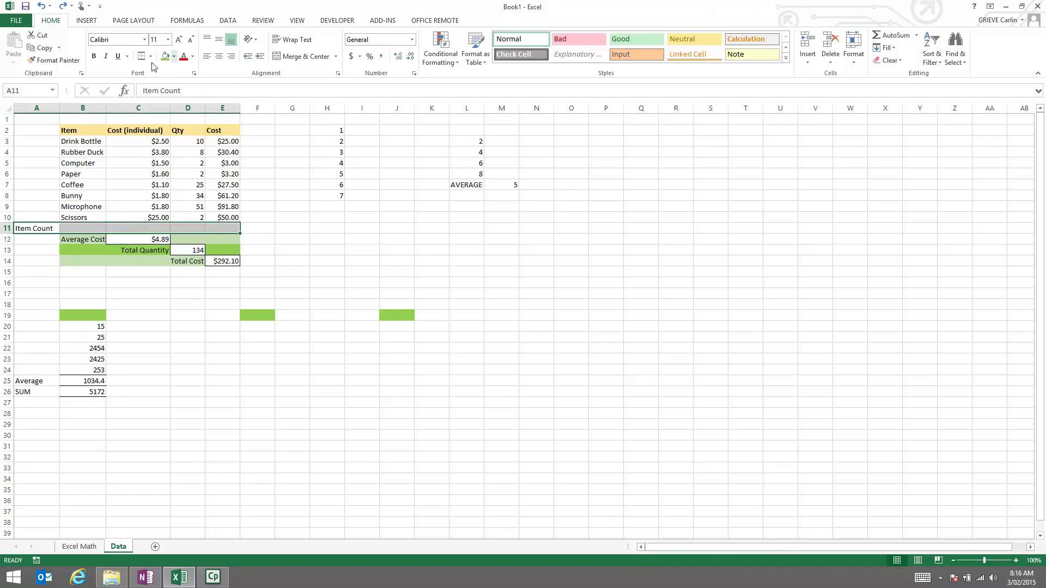
pyautogui.click(165, 56)
pyautogui.click(41, 250)
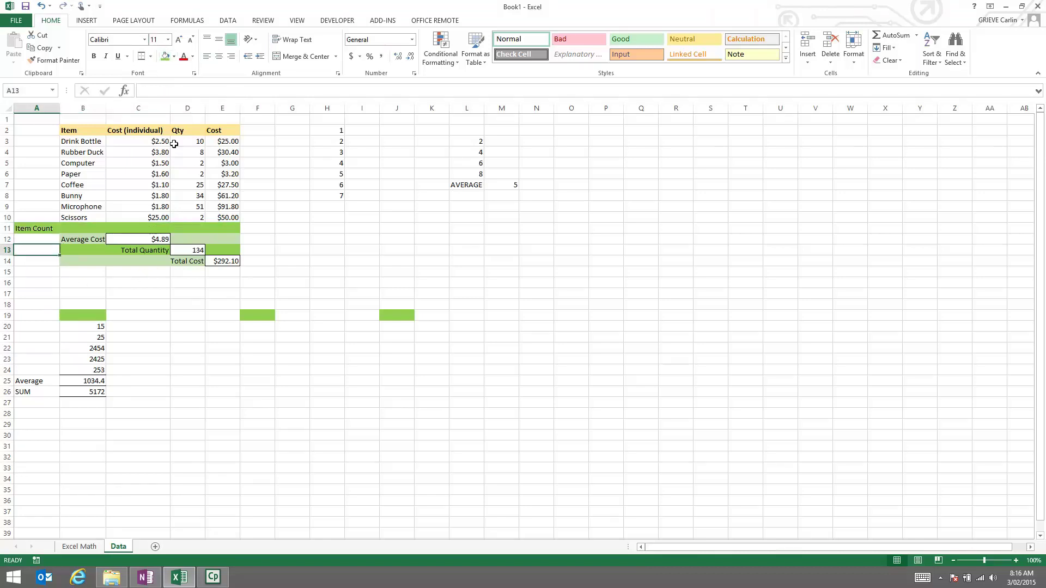
pyautogui.click(165, 56)
# - Fill cells A14 and A12 with the light green used in the Total Cost and Average Cost rows
pyautogui.click(44, 259)
pyautogui.click(175, 57)
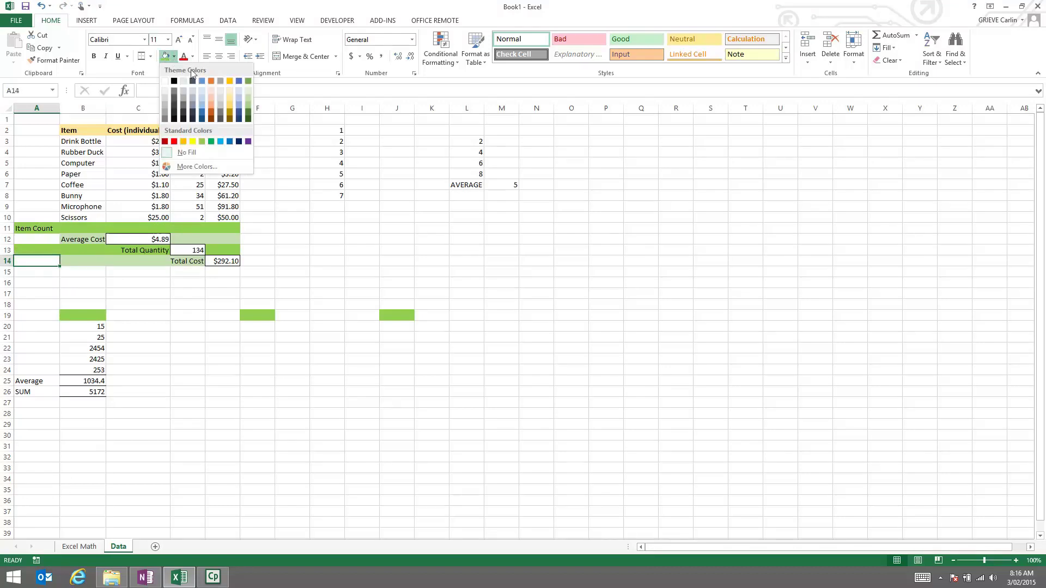
pyautogui.click(249, 97)
pyautogui.click(39, 239)
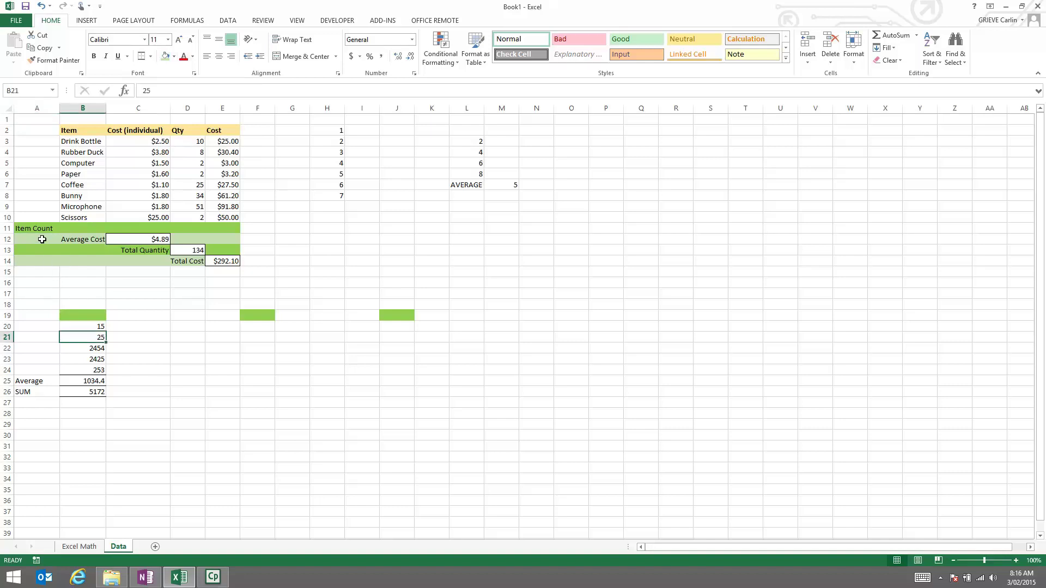
pyautogui.moveTo(42, 239); pyautogui.dragTo(69, 239)
pyautogui.click(138, 304)
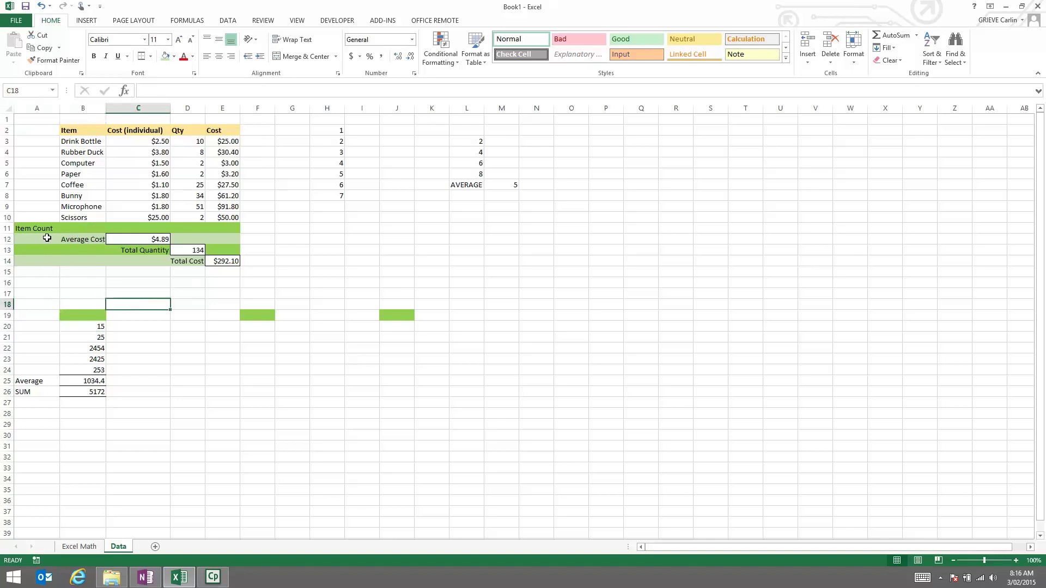
pyautogui.moveTo(50, 237); pyautogui.dragTo(71, 239)
pyautogui.click(55, 263)
pyautogui.click(47, 250)
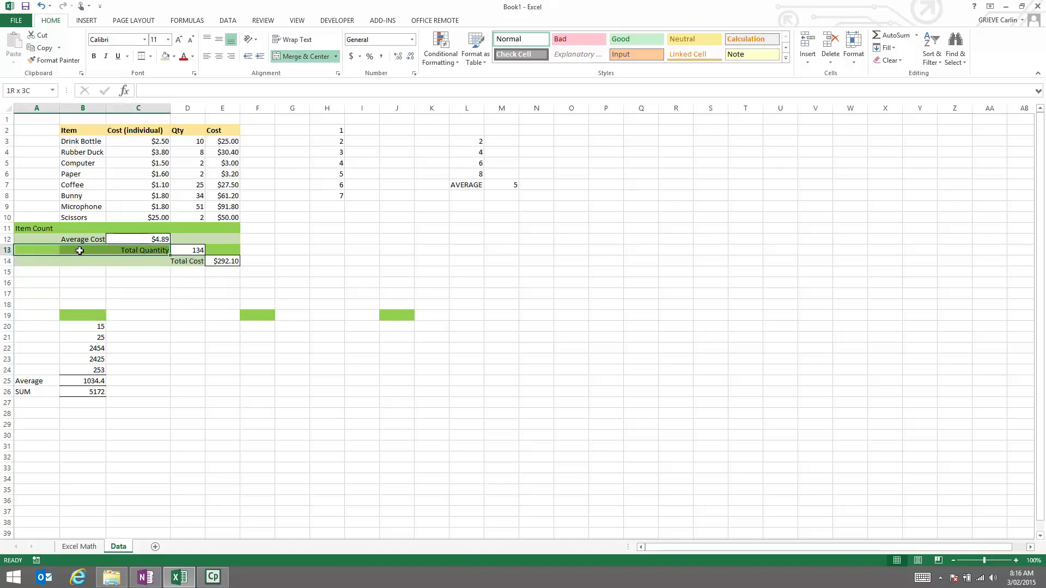
# - Right-align the Item Count label in A11 and apply outside borders to cell B11
pyautogui.click(43, 230)
pyautogui.click(230, 57)
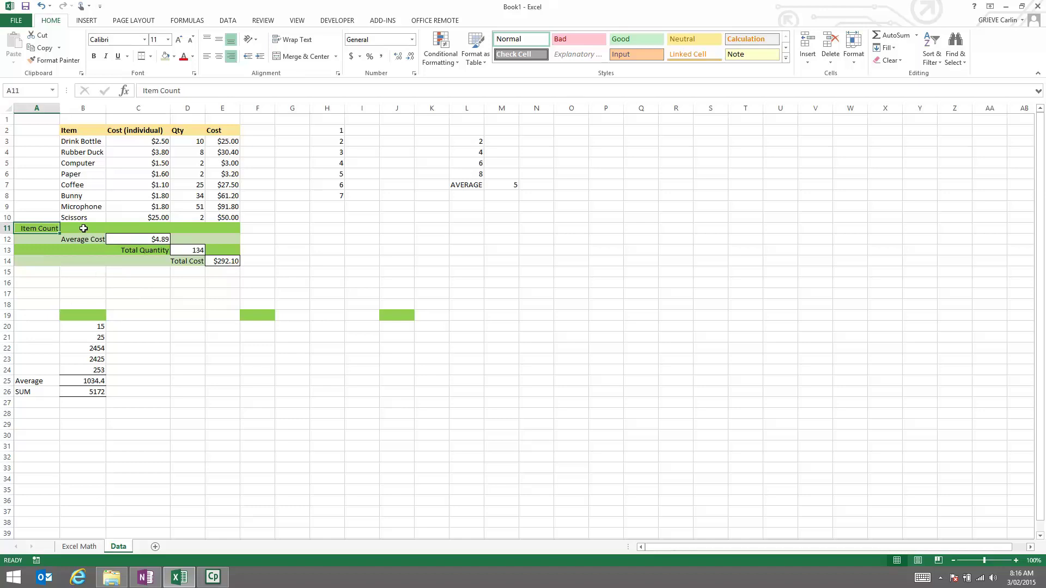
pyautogui.click(103, 229)
pyautogui.click(150, 57)
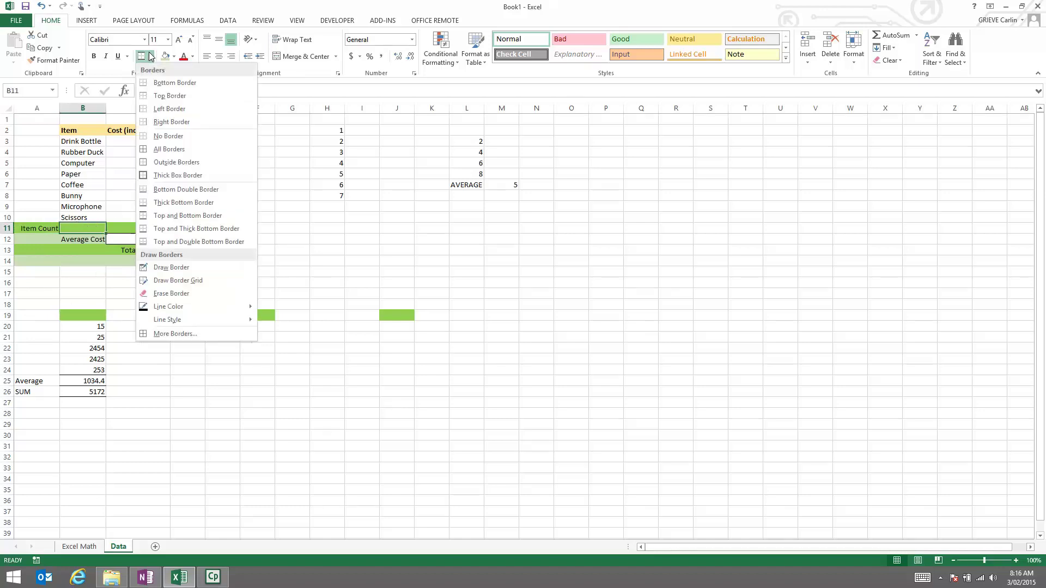
pyautogui.click(176, 161)
pyautogui.click(243, 294)
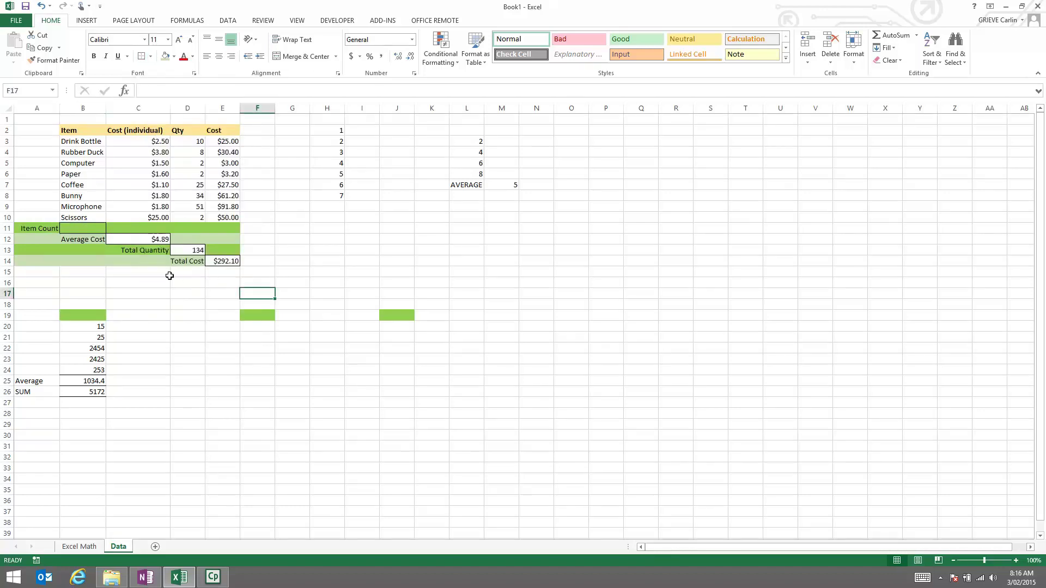
# - Remove the fill colour from cell B11 beside the Item Count label
pyautogui.click(87, 223)
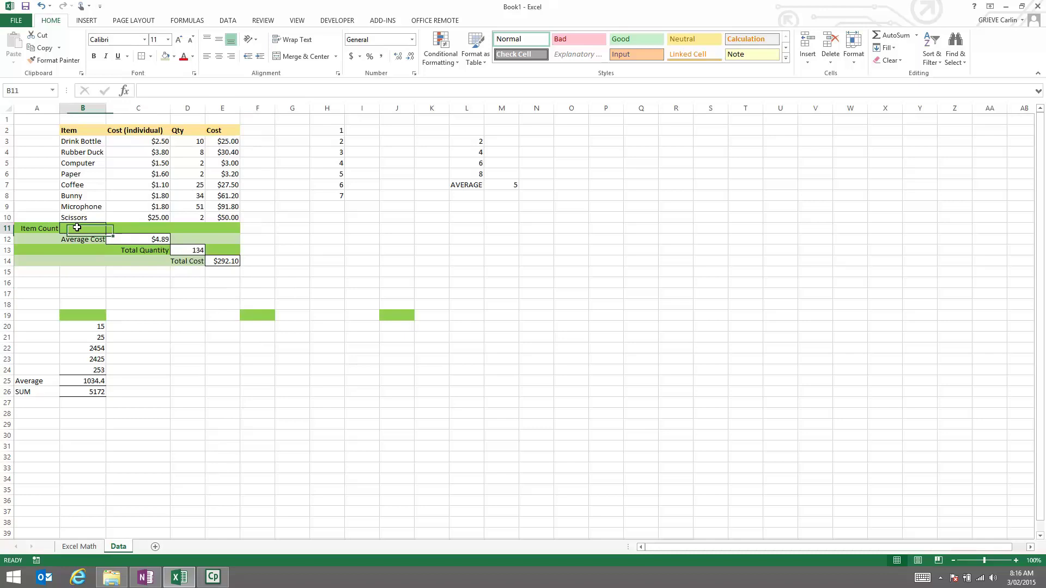
pyautogui.click(175, 56)
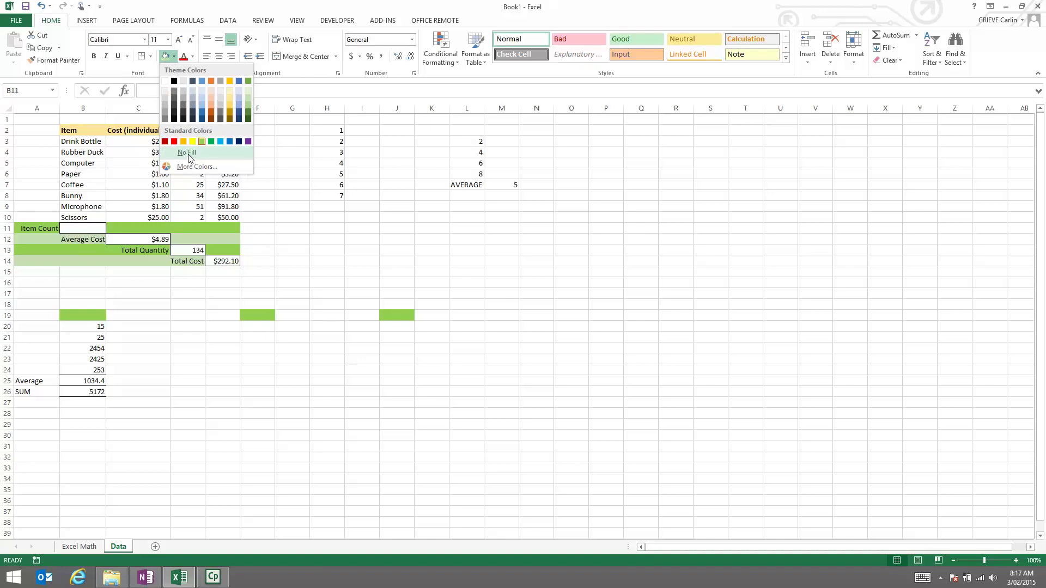
pyautogui.click(197, 156)
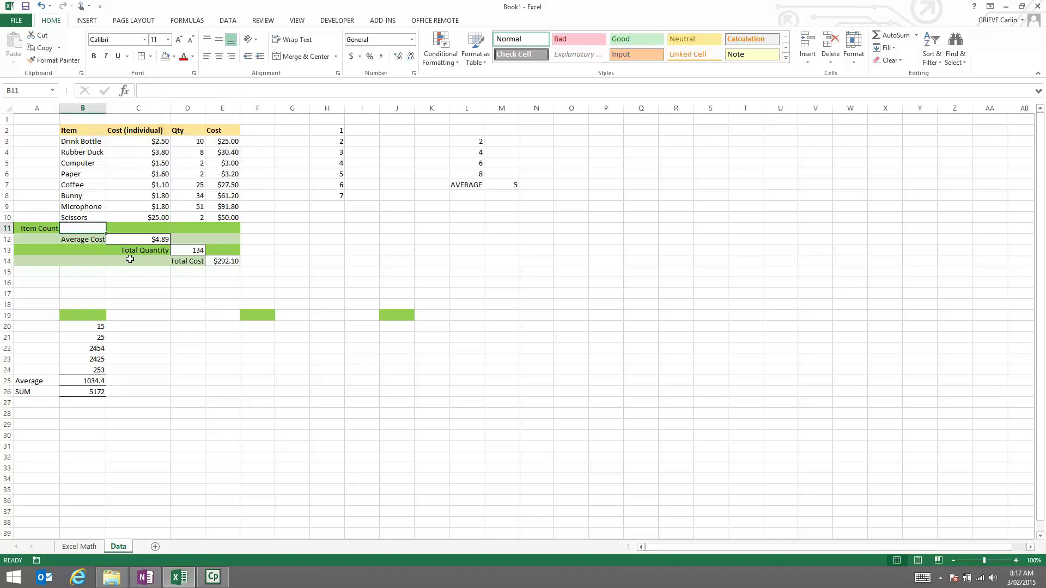
pyautogui.click(130, 258)
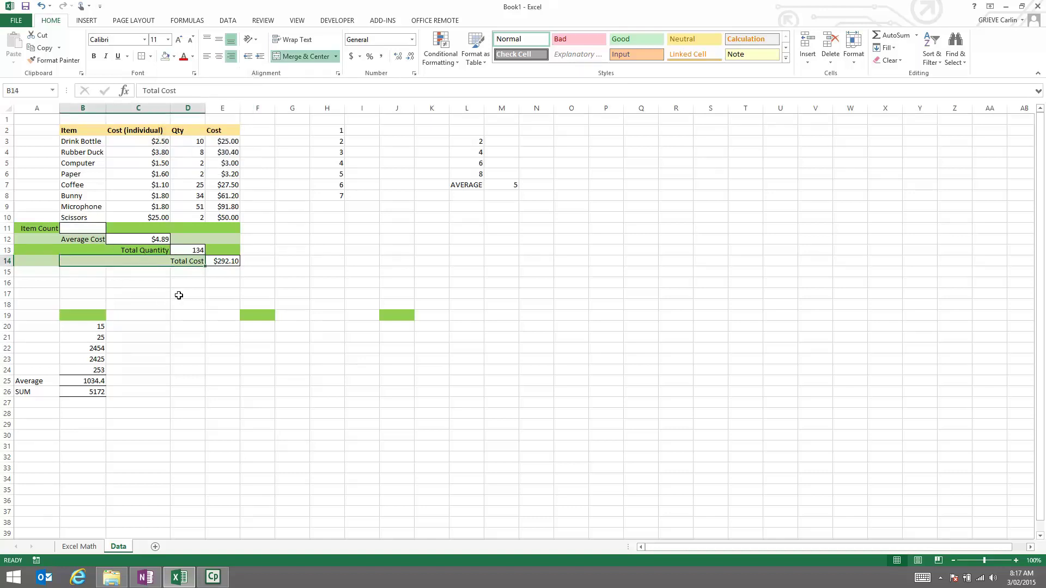
pyautogui.click(157, 293)
# - Enter the formula =COUNT(B3:B10) in cell B11 to count the listed items
pyautogui.click(83, 229)
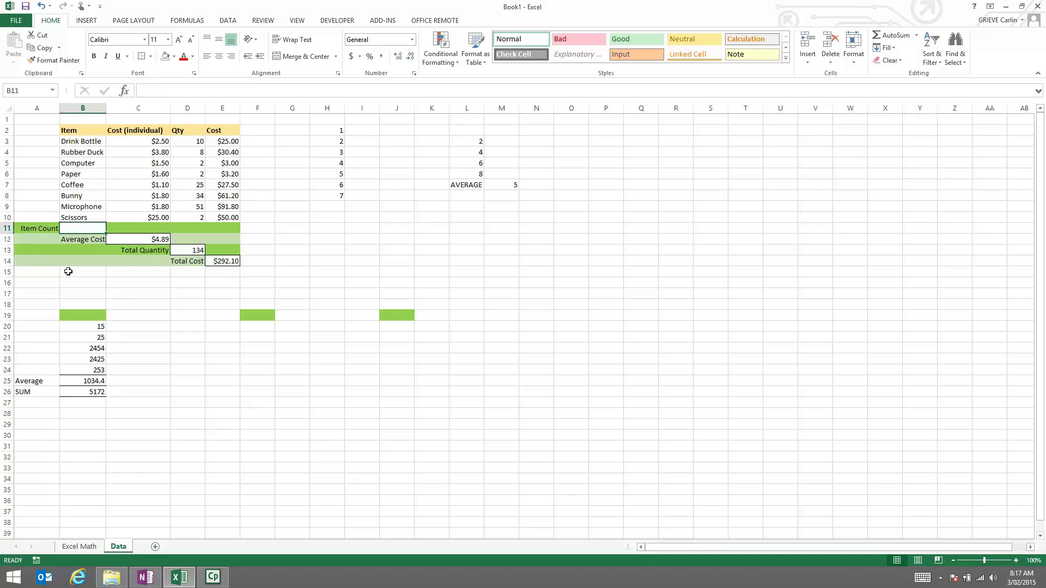
pyautogui.write('=count')
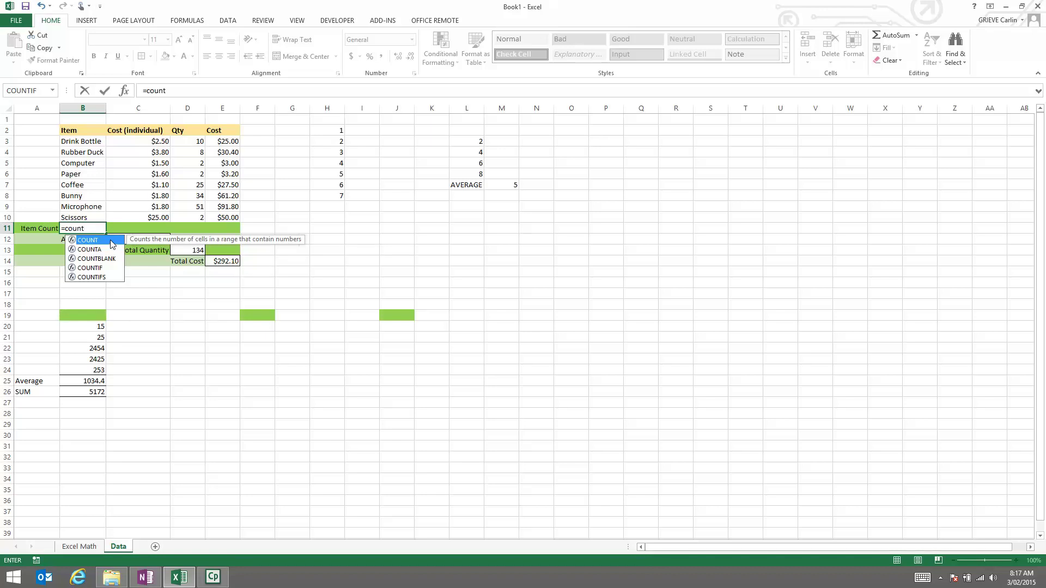
pyautogui.write('(')
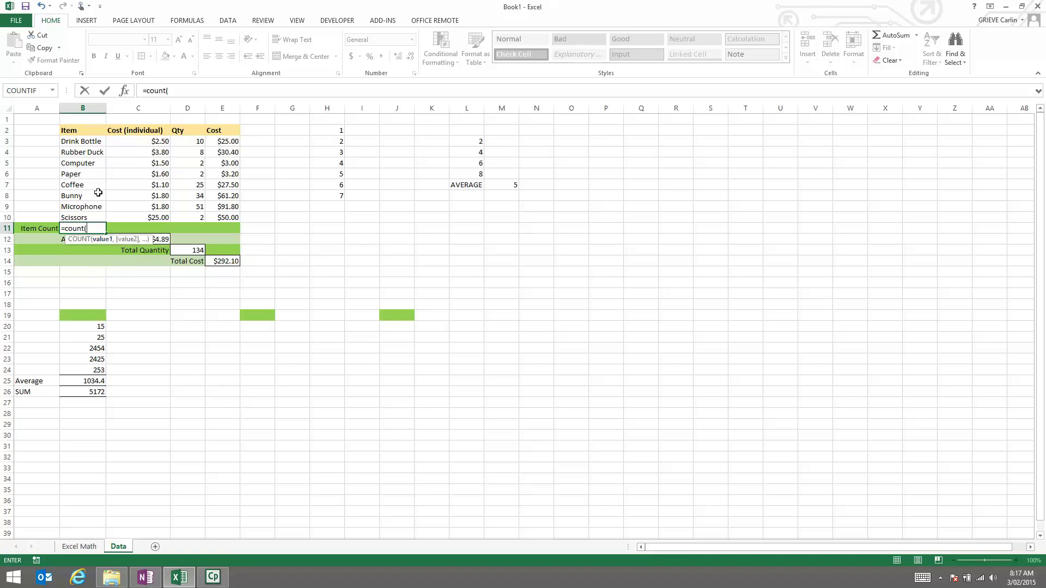
pyautogui.moveTo(87, 142); pyautogui.dragTo(94, 217)
pyautogui.press('Return')
pyautogui.press('Up')
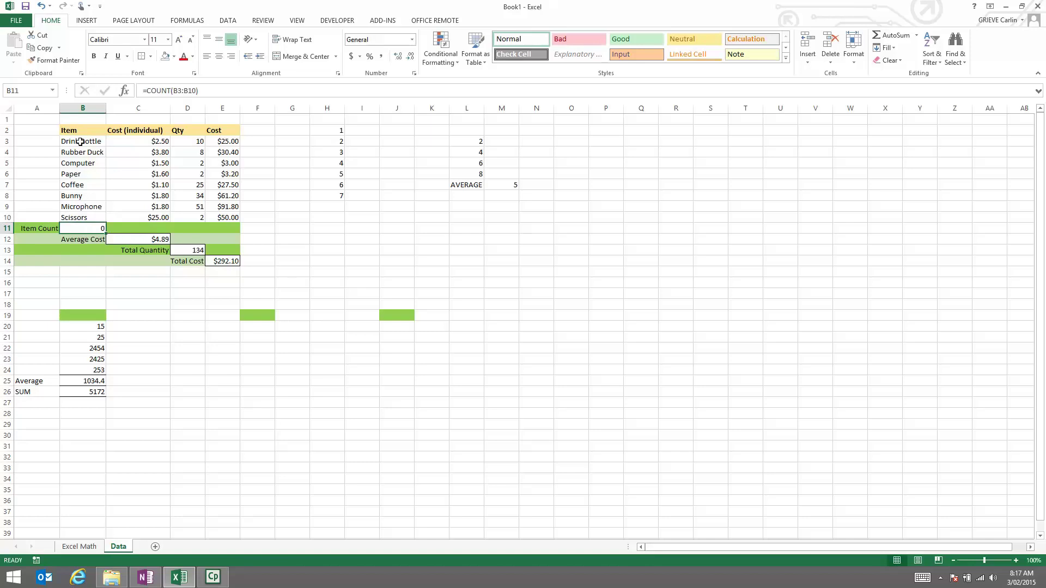
# - Clear the sample numbers and average from the range H2:P11
pyautogui.moveTo(76, 118); pyautogui.dragTo(42, 233)
pyautogui.hotkey('ctrl', 'c')
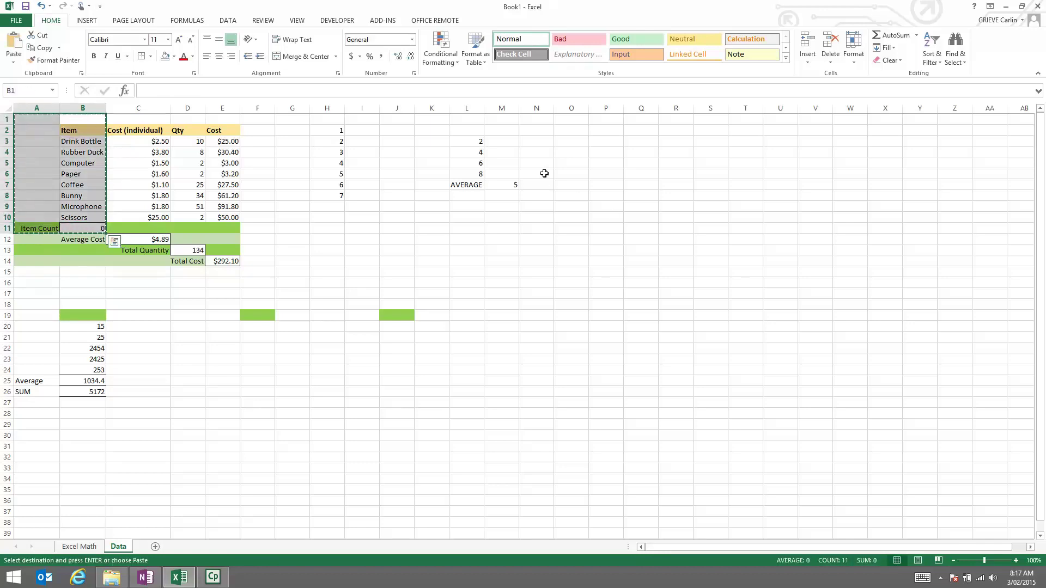
pyautogui.moveTo(334, 130); pyautogui.dragTo(607, 224)
pyautogui.press('Delete')
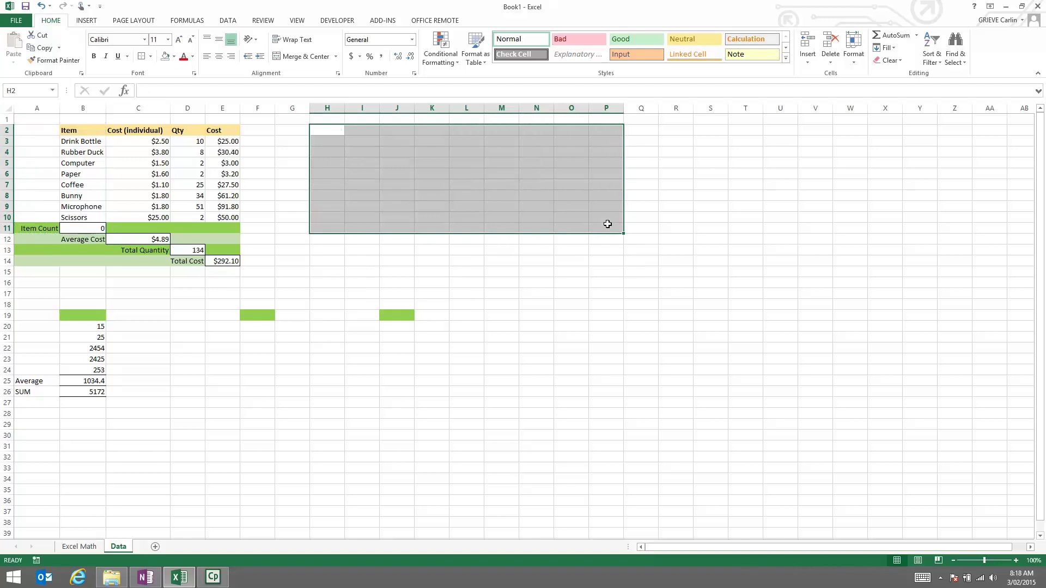
pyautogui.click(404, 128)
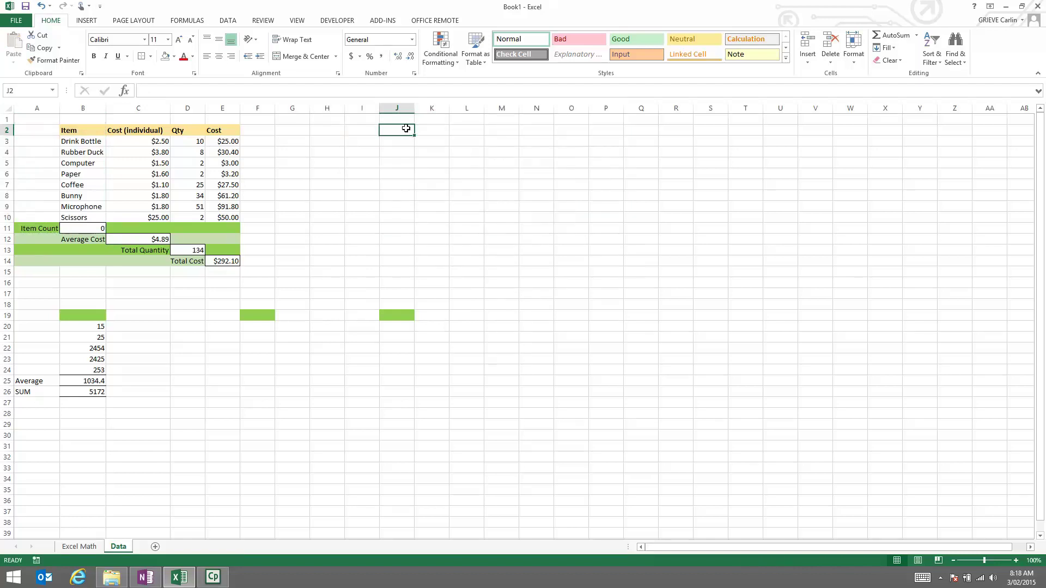
# - Copy the item list with its Item Count row, A2:B11, and paste it at J2
pyautogui.moveTo(58, 129); pyautogui.dragTo(87, 228)
pyautogui.hotkey('ctrl', 'c')
pyautogui.click(385, 130)
pyautogui.hotkey('ctrl', 'v')
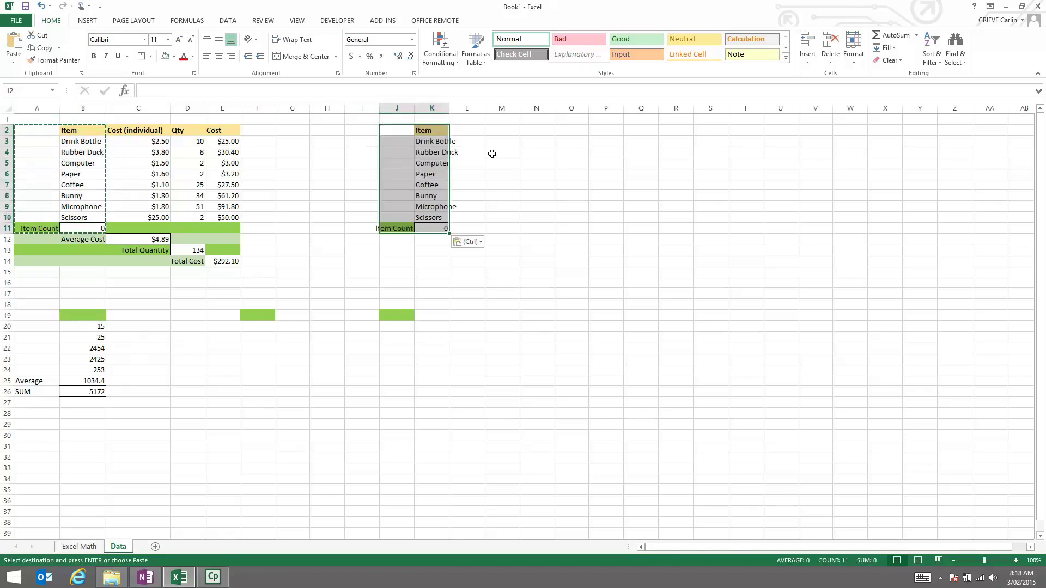
# - Widen columns K and J to fit the pasted item list and select the copied Item Count cell K11
pyautogui.click(507, 161)
pyautogui.moveTo(448, 109); pyautogui.dragTo(479, 109)
pyautogui.moveTo(414, 109); pyautogui.dragTo(439, 116)
pyautogui.click(475, 231)
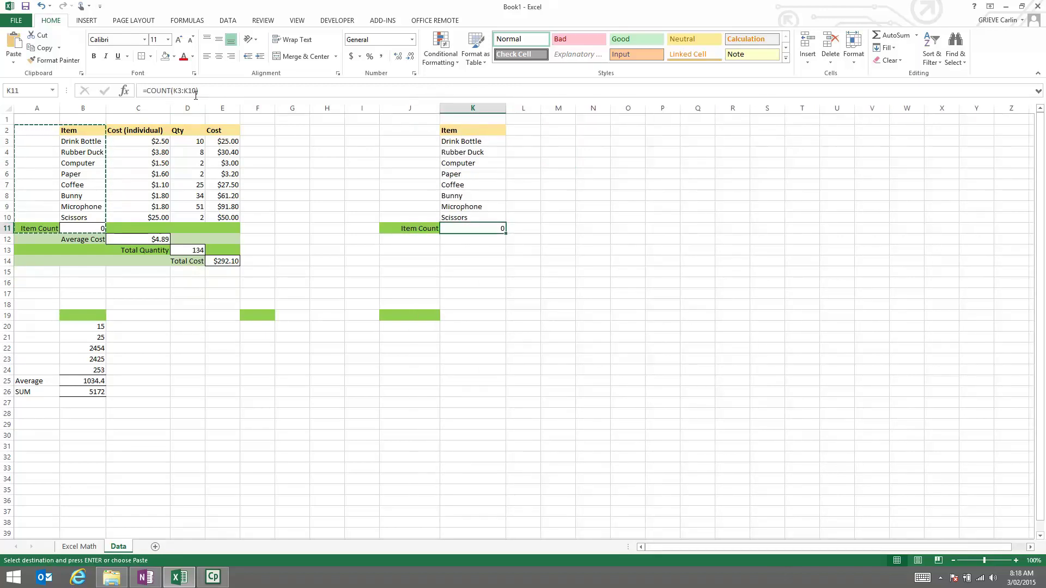
pyautogui.click(471, 240)
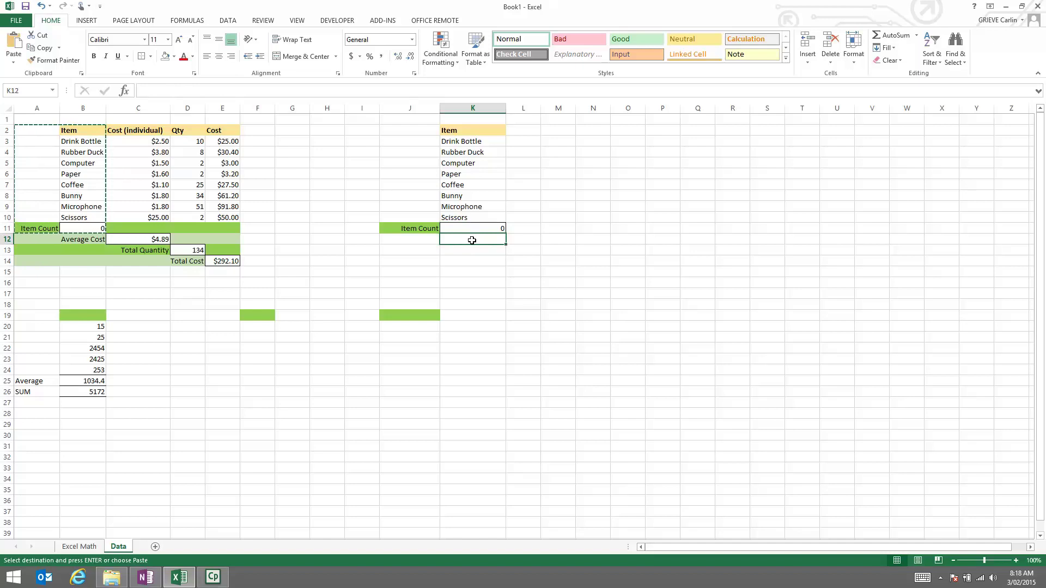
pyautogui.write('=count')
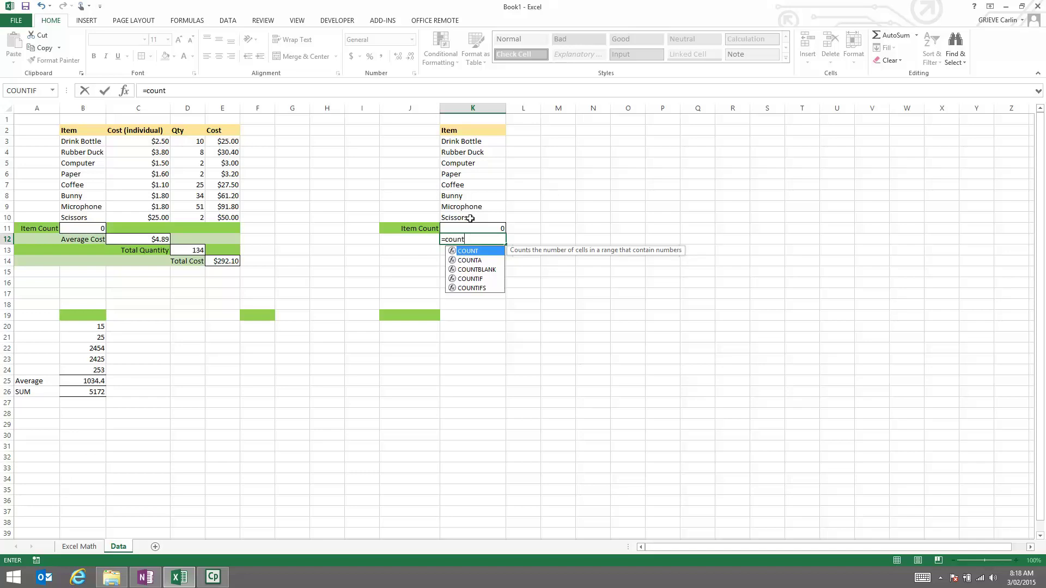
pyautogui.click(522, 217)
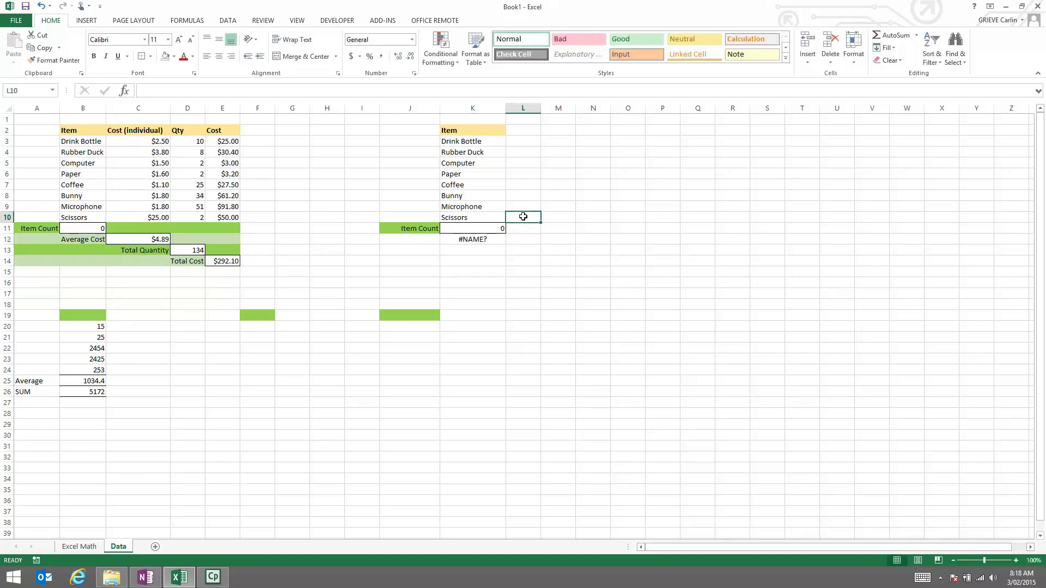
# - Replace the items in K7:K9 with the numbers 4, 5 and 2, and check the COUNT formula in K11
pyautogui.click(487, 206)
pyautogui.write('2')
pyautogui.press('Return')
pyautogui.press('Up')
pyautogui.press('Up')
pyautogui.write('5')
pyautogui.press('Up')
pyautogui.write('4')
pyautogui.press('Return')
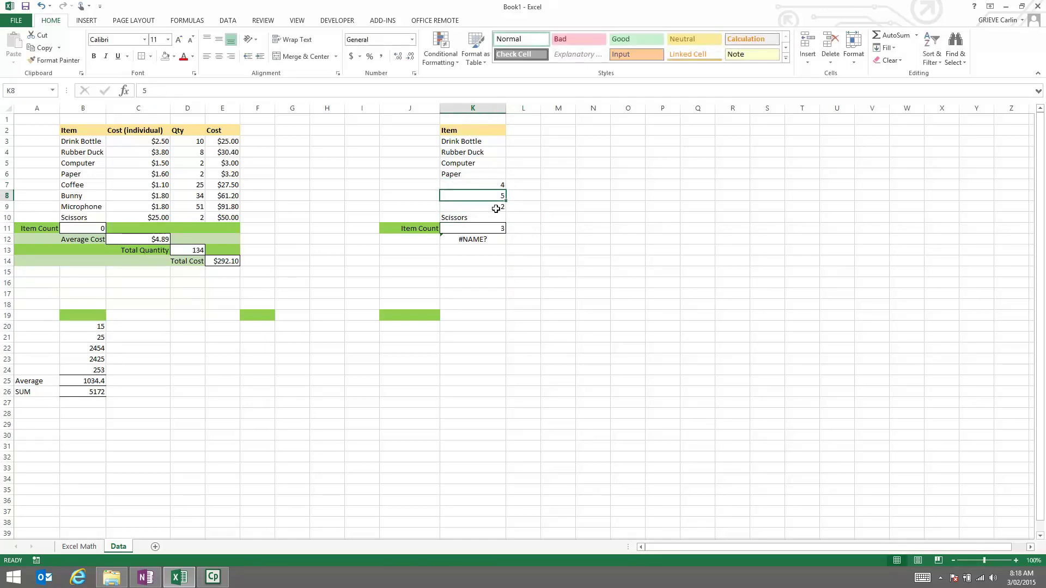
pyautogui.press('Down')
pyautogui.press('Down')
pyautogui.press('Down')
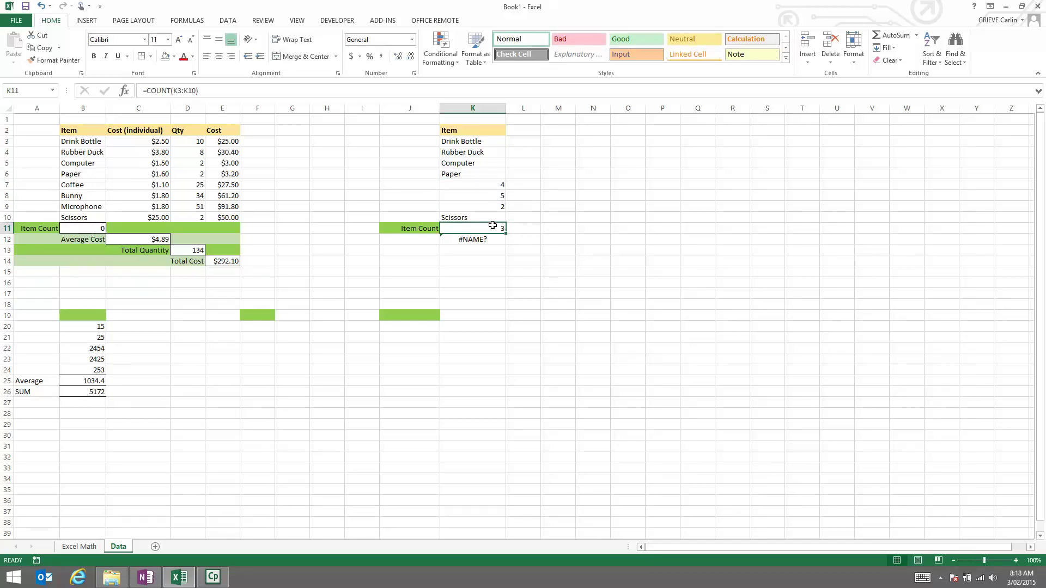
# - Undo the number entries in K7:K9 to restore the item names
pyautogui.click(577, 181)
pyautogui.hotkey('ctrl', 'z')
pyautogui.hotkey('ctrl', 'z')
pyautogui.hotkey('ctrl', 'z')
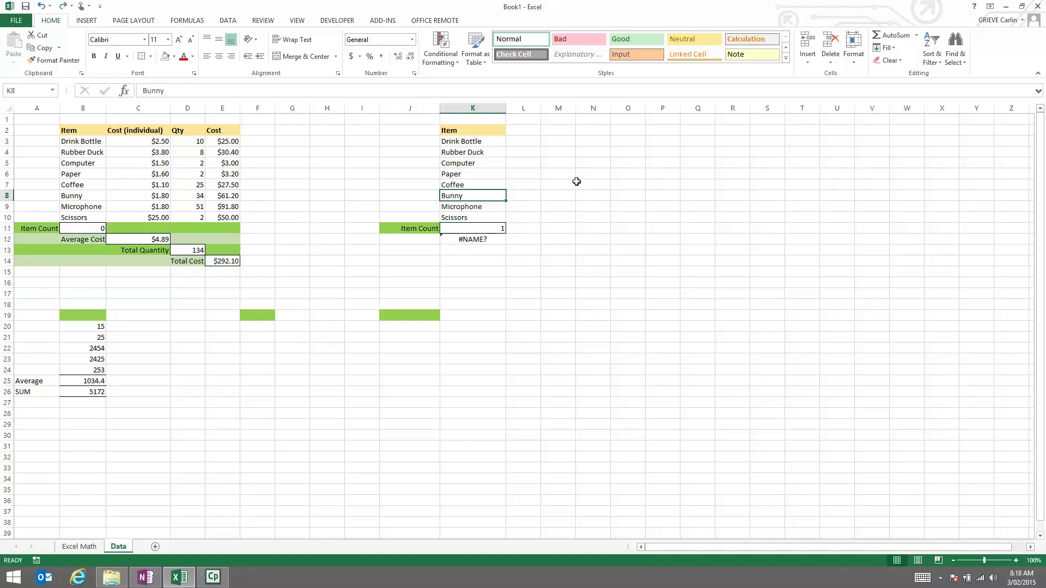
# - Enter =count in cell K12, comparing the descriptions of the suggested COUNT and COUNTA functions
pyautogui.click(475, 239)
pyautogui.write('=count')
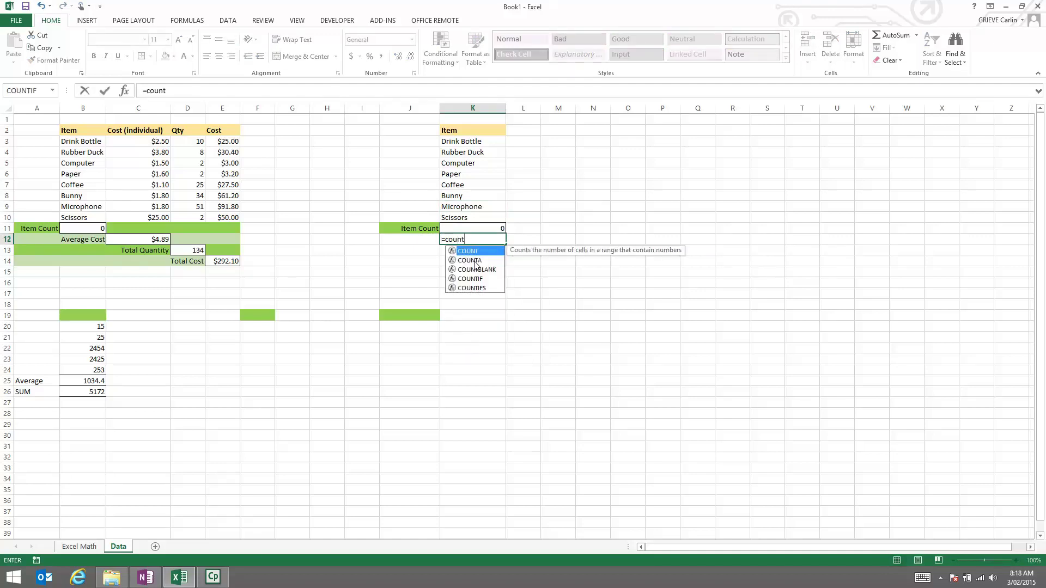
pyautogui.press('Down')
pyautogui.press('Up')
pyautogui.press('Down')
pyautogui.press('Up')
pyautogui.press('Down')
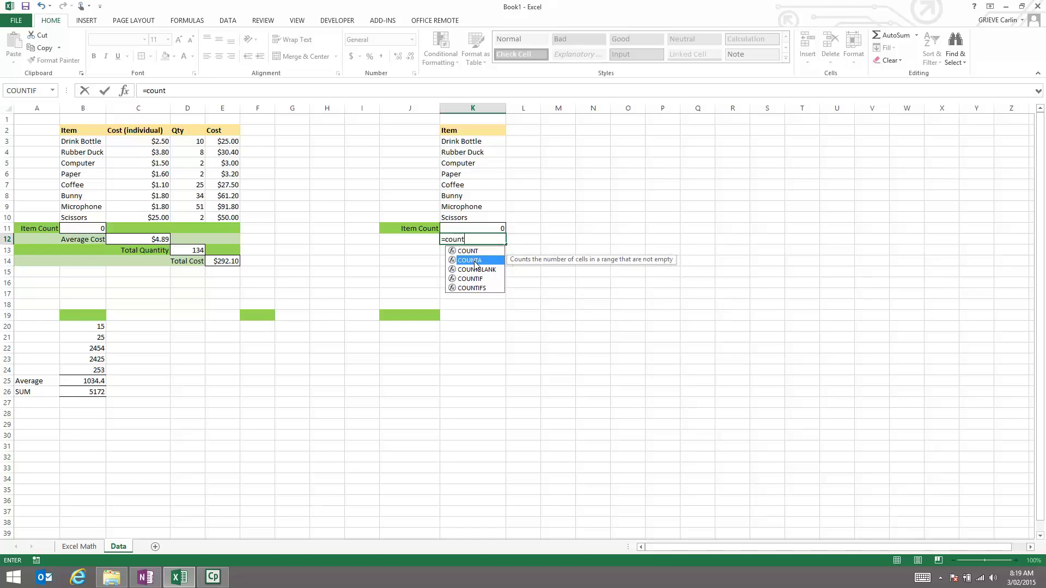
pyautogui.press('Return')
# - Complete the formula in cell K12 as =COUNTA(K3:K10) to count the non-empty item cells
pyautogui.click(470, 238)
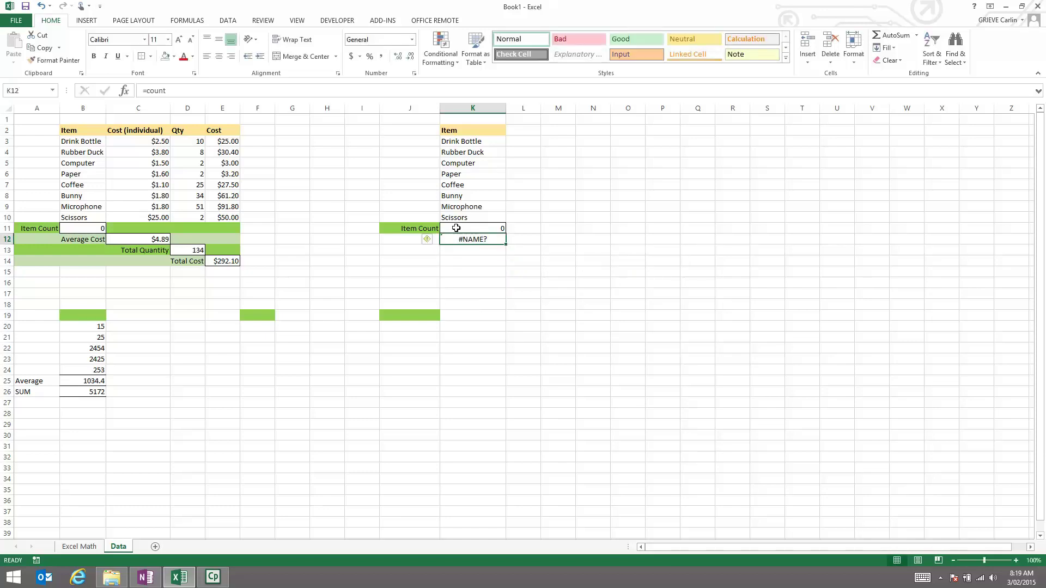
pyautogui.doubleClick(481, 234)
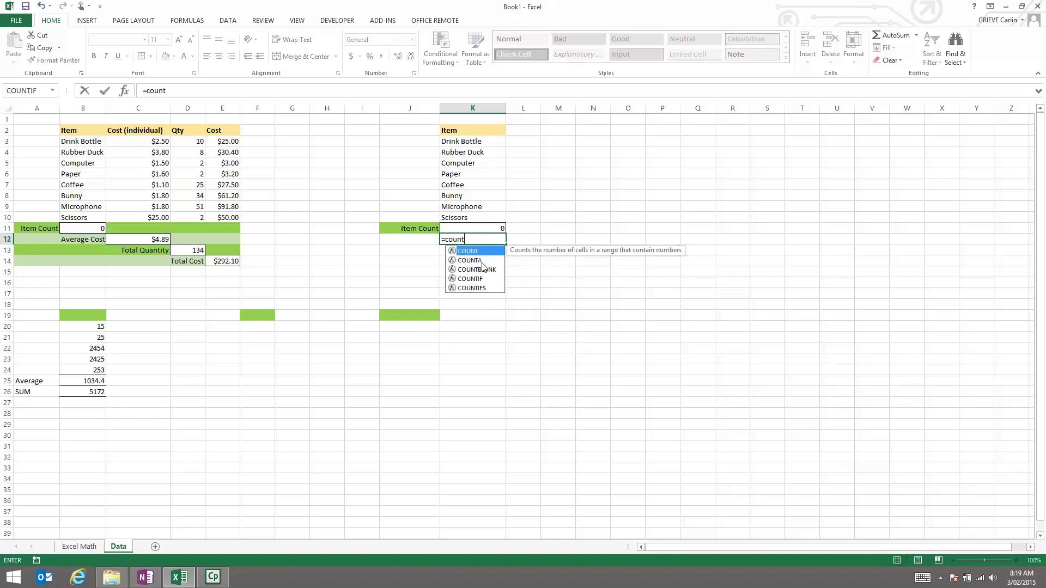
pyautogui.write('A')
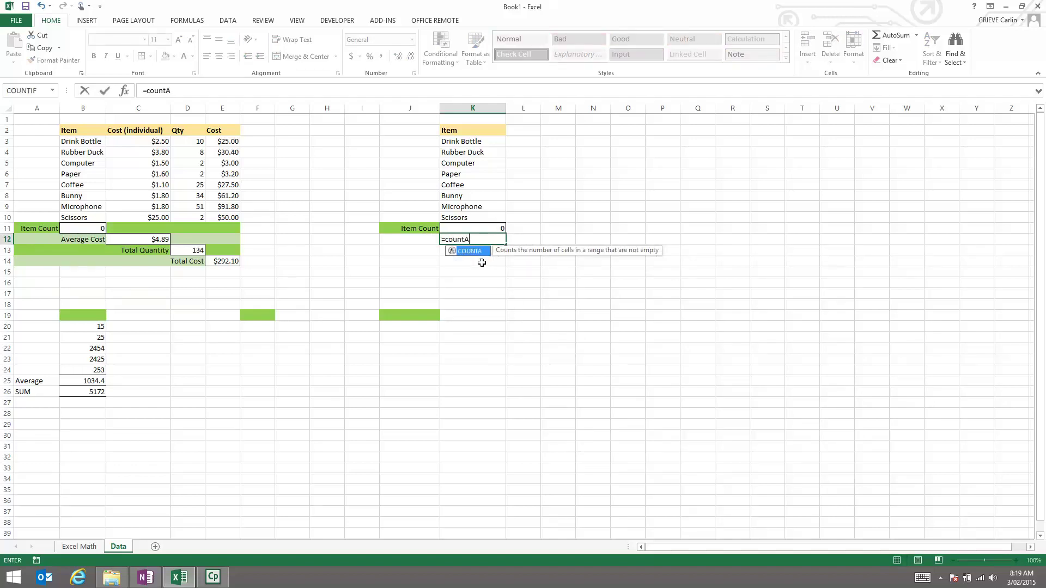
pyautogui.write('(')
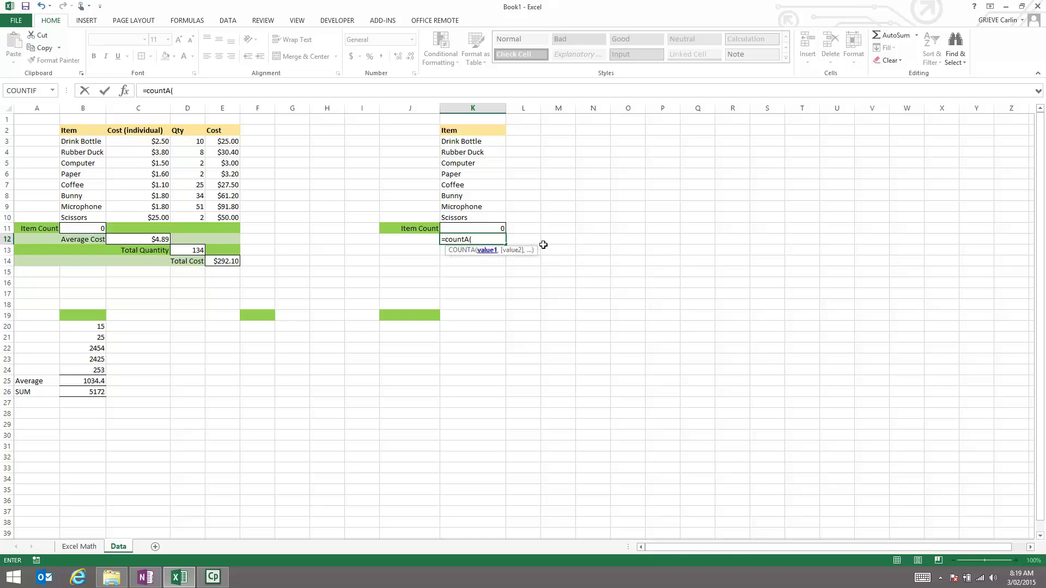
pyautogui.moveTo(486, 141); pyautogui.dragTo(480, 219)
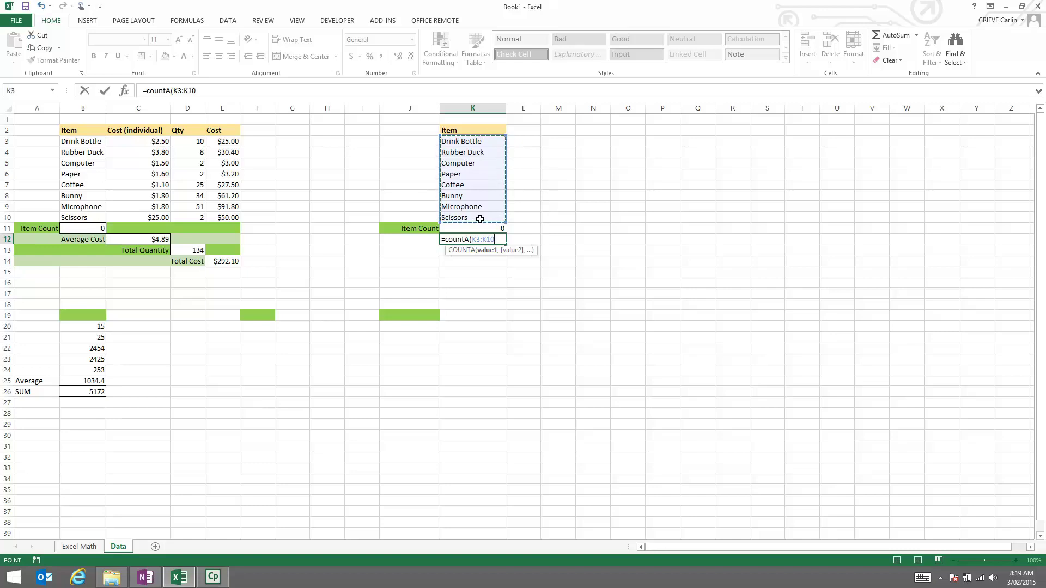
pyautogui.write(')')
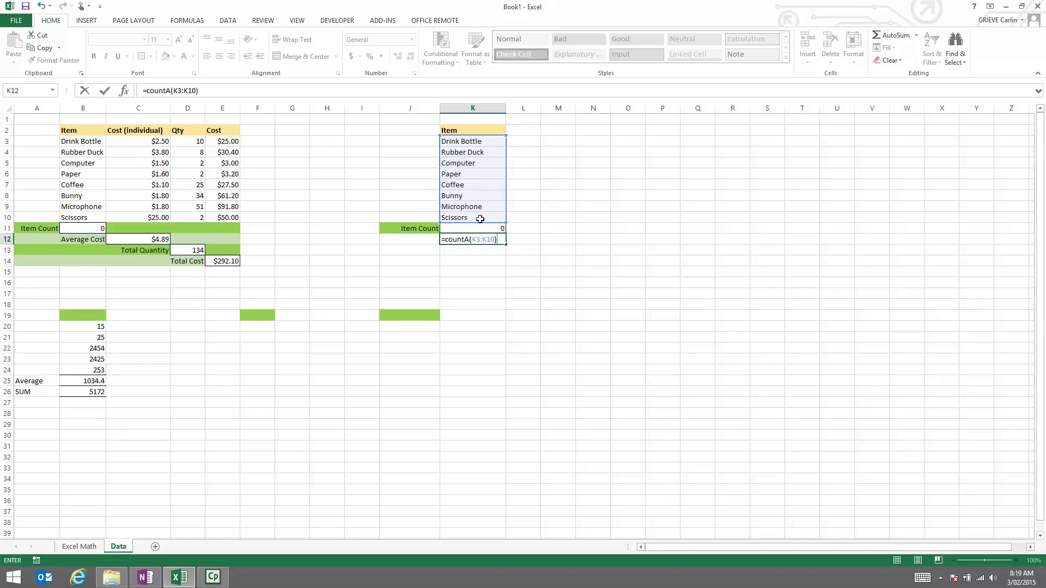
pyautogui.press('Return')
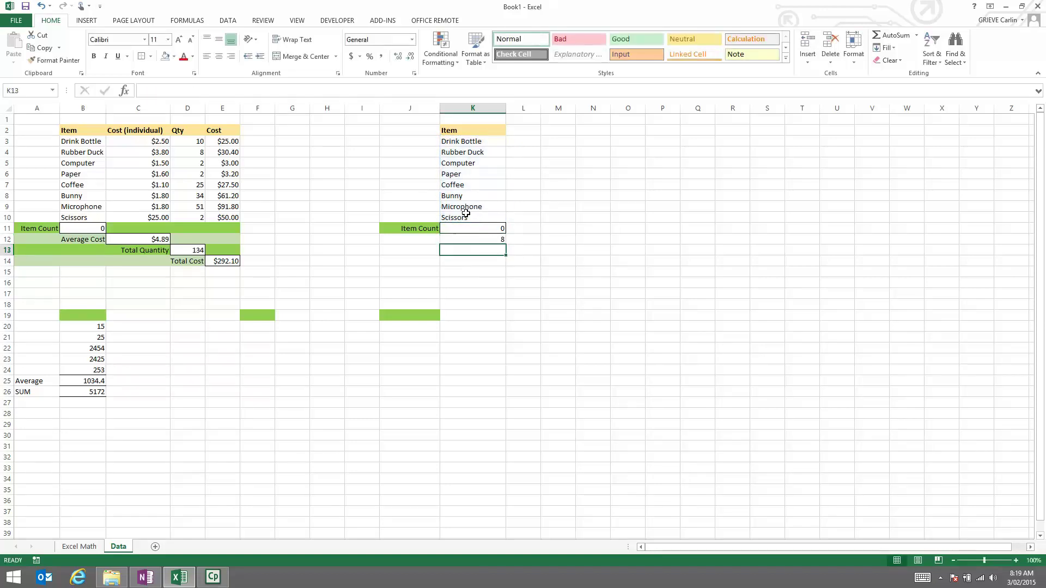
pyautogui.click(472, 240)
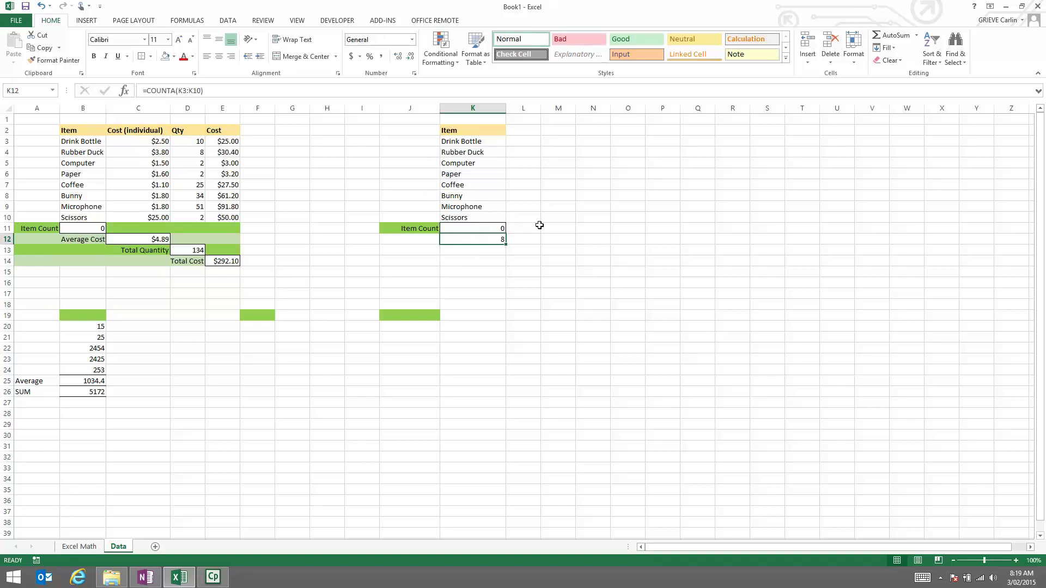
# - Start a =count formula in cell K13 and review the descriptions of COUNTA, COUNTBLANK, COUNTIF and COUNTIFS
pyautogui.click(474, 250)
pyautogui.write('=')
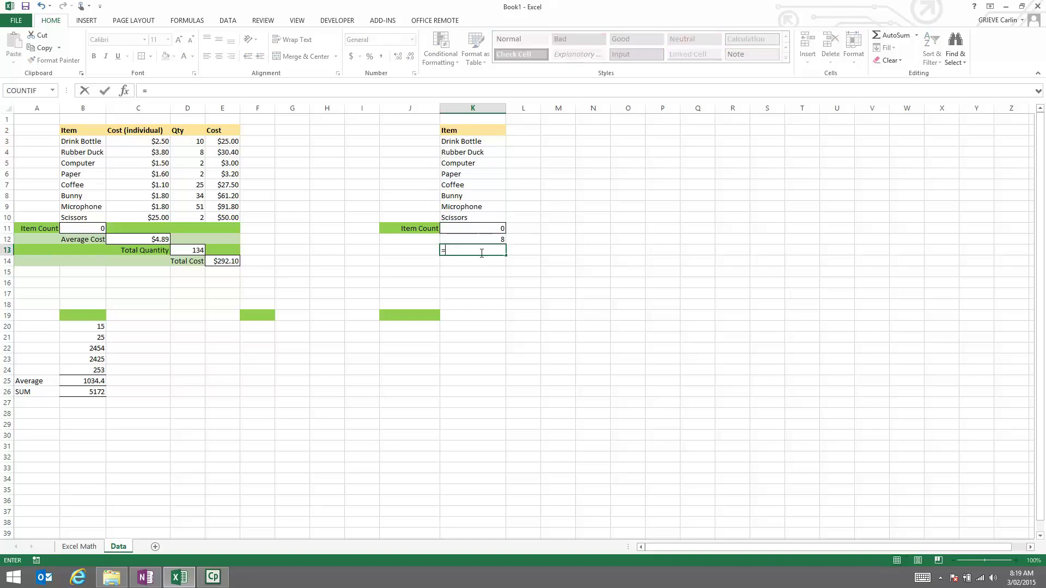
pyautogui.write('count')
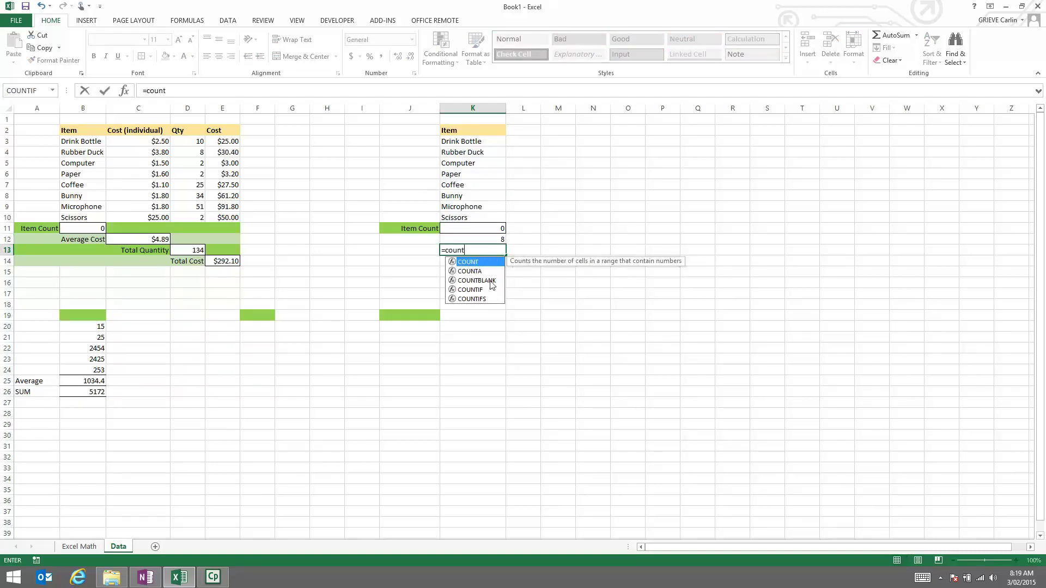
pyautogui.click(490, 281)
pyautogui.press('Up')
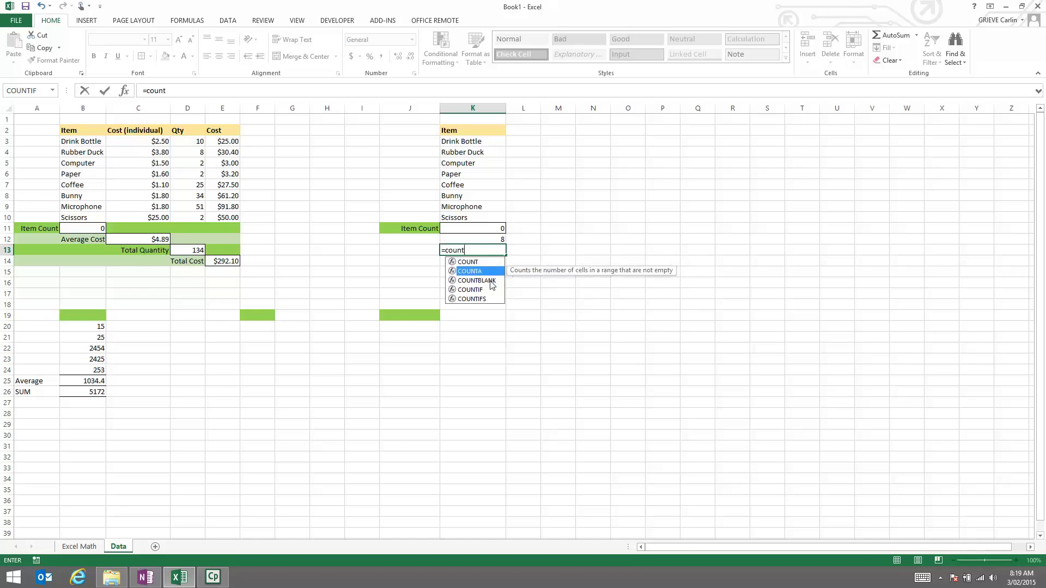
pyautogui.press('Down')
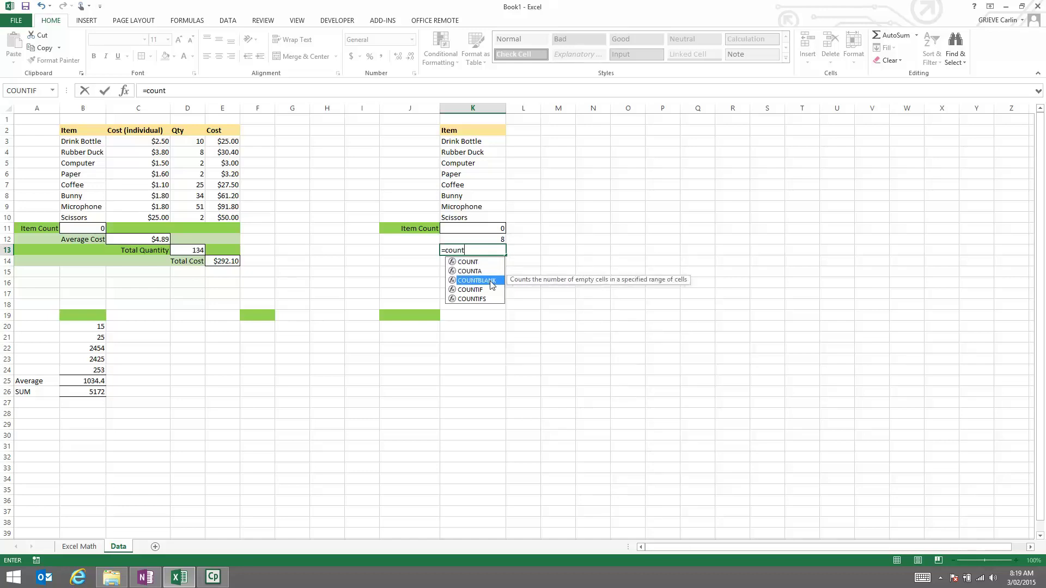
pyautogui.press('Up')
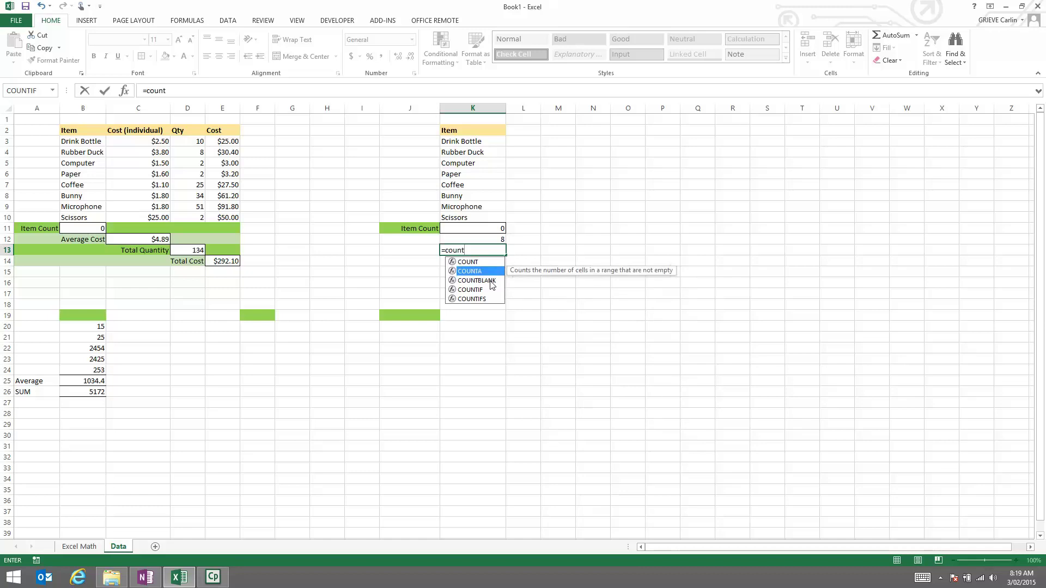
pyautogui.press('Down')
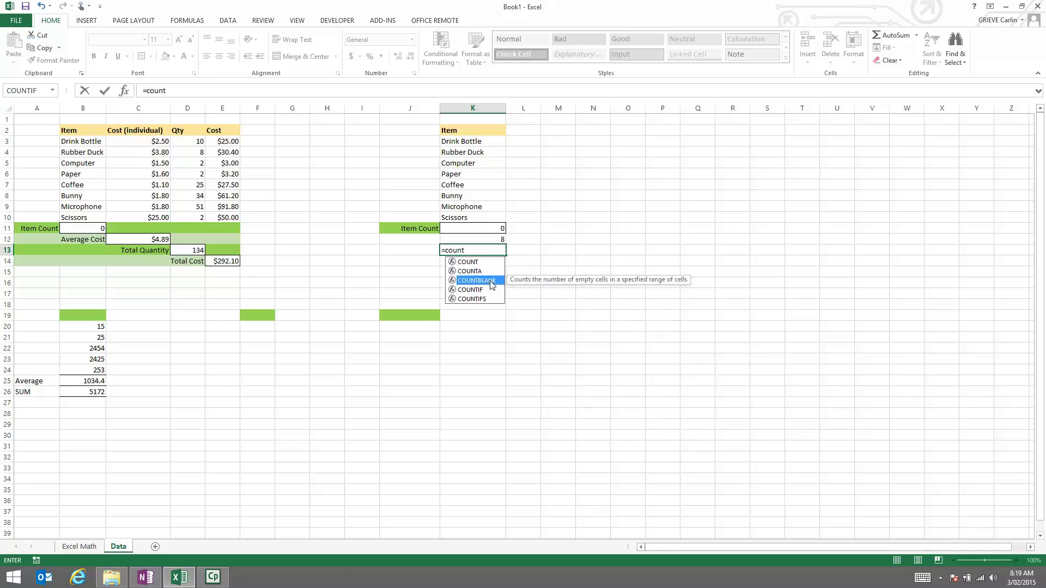
pyautogui.press('Down')
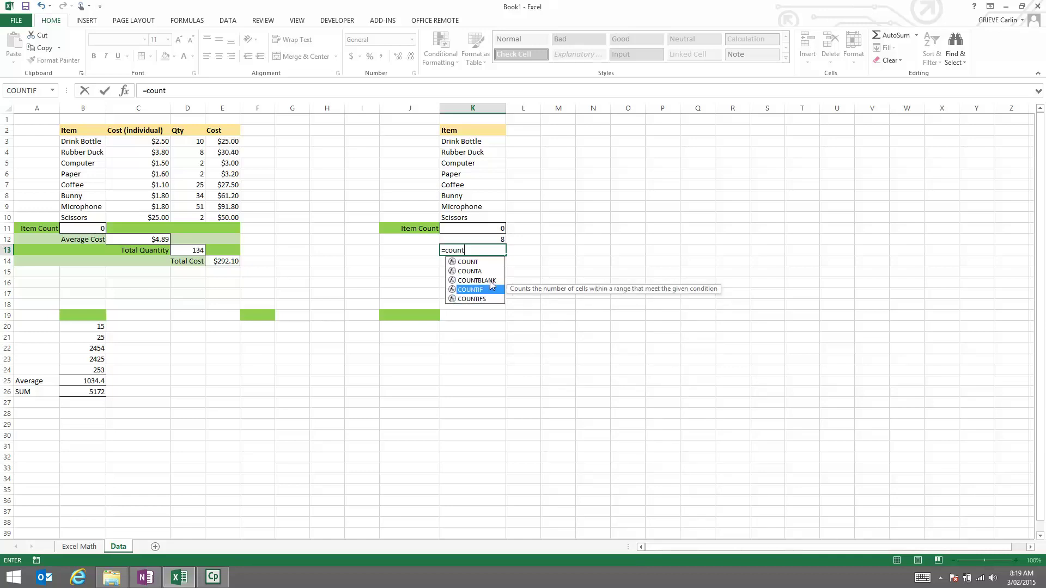
pyautogui.press('Down')
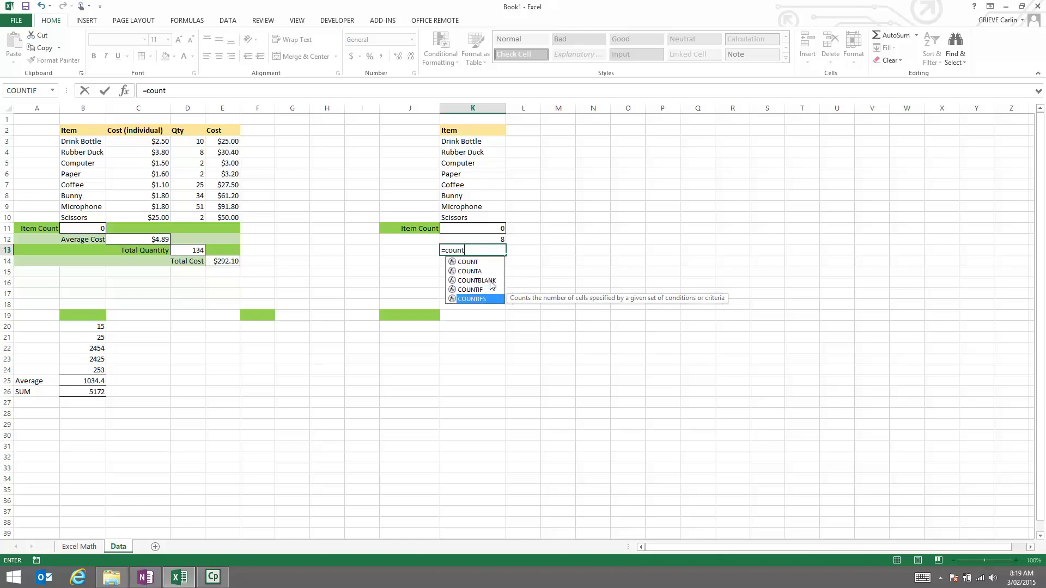
pyautogui.press('Up')
pyautogui.press('Down')
pyautogui.press('Up')
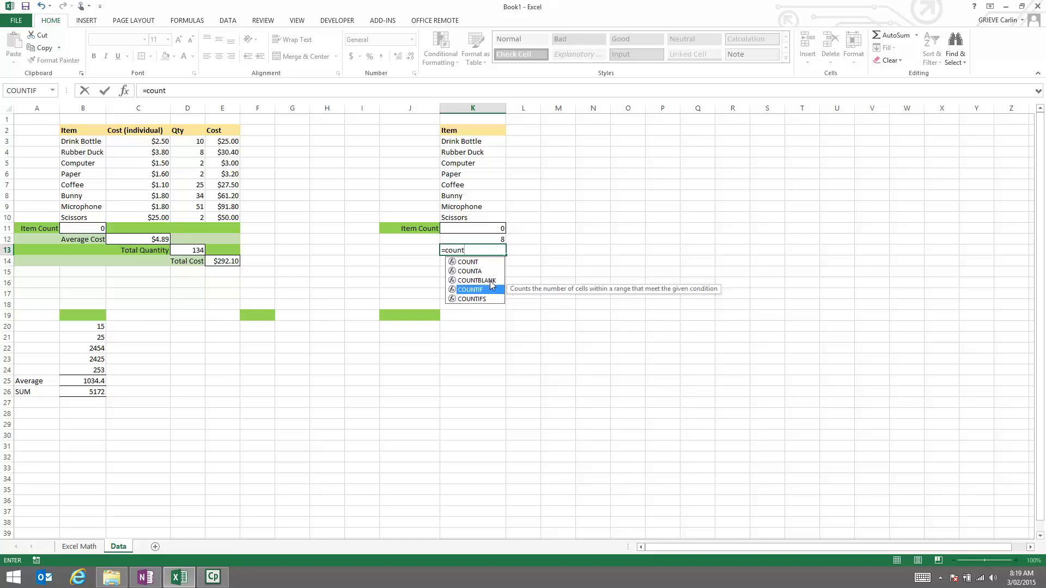
pyautogui.press('Up')
pyautogui.press('Up')
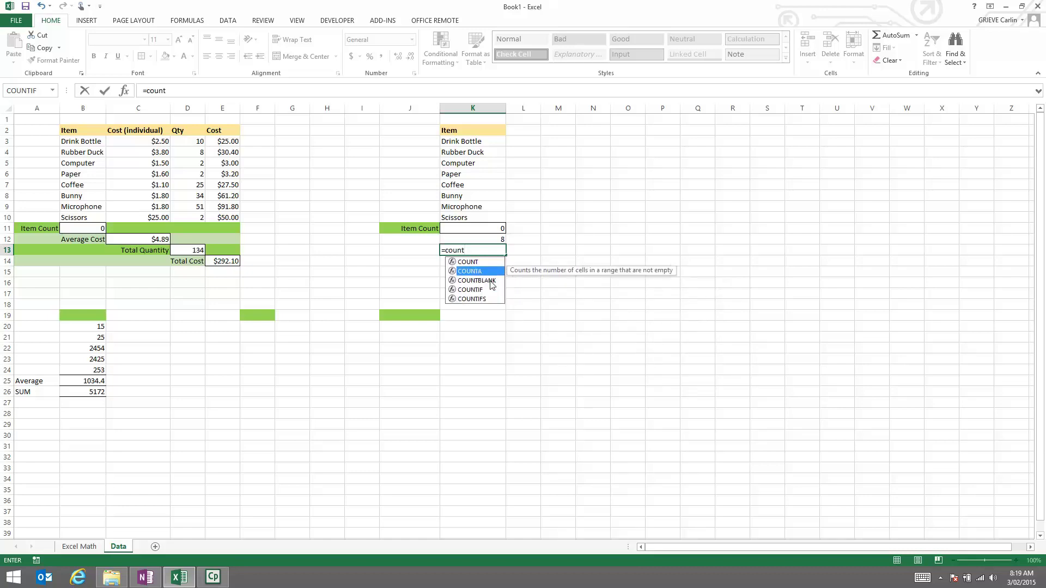
pyautogui.press('Escape')
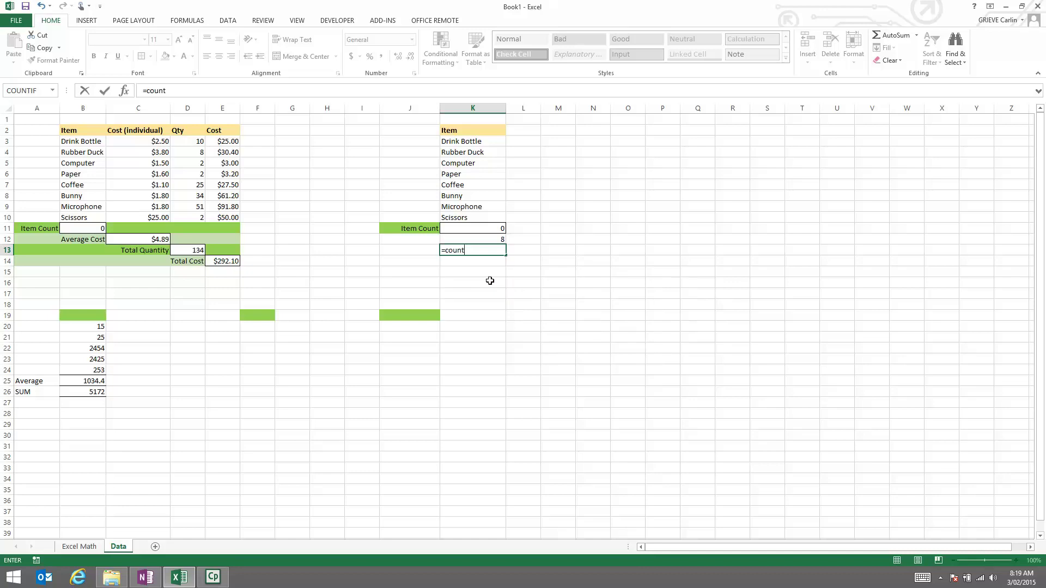
pyautogui.click(464, 270)
# - Change the Item Count formula in cell B11 to =COUNTA(B3:B10)
pyautogui.click(91, 231)
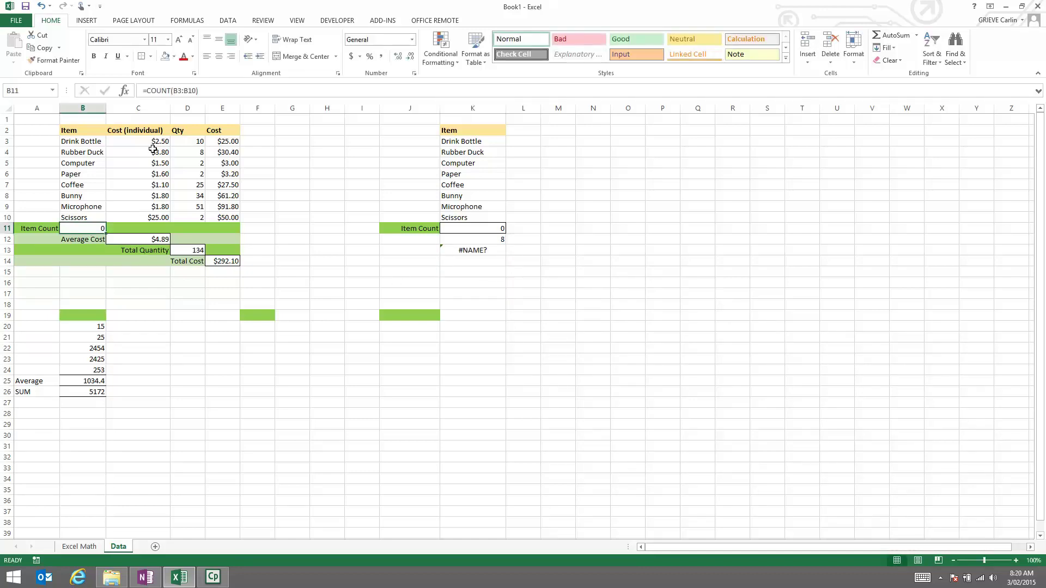
pyautogui.click(174, 91)
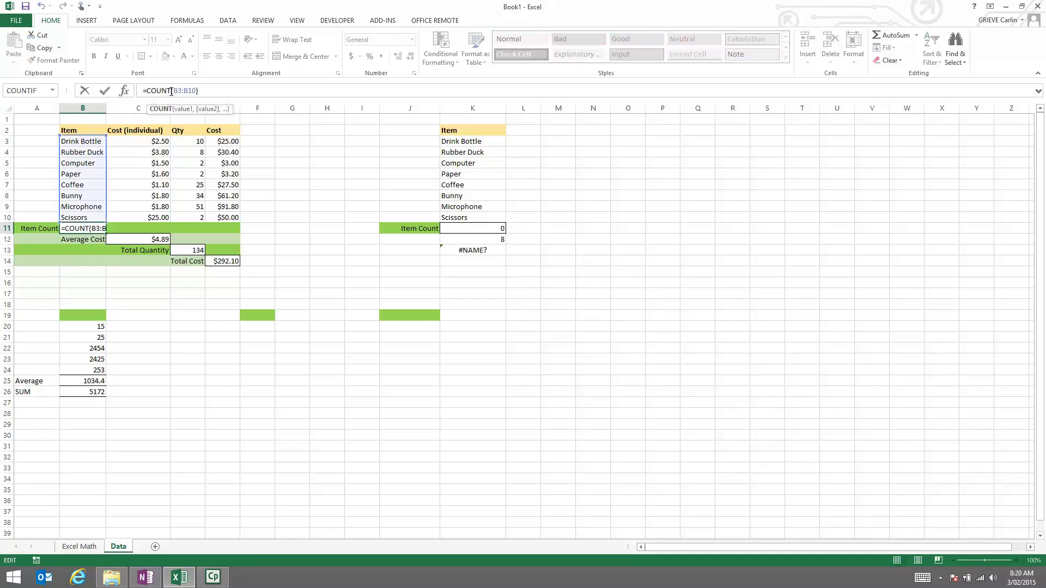
pyautogui.write('A')
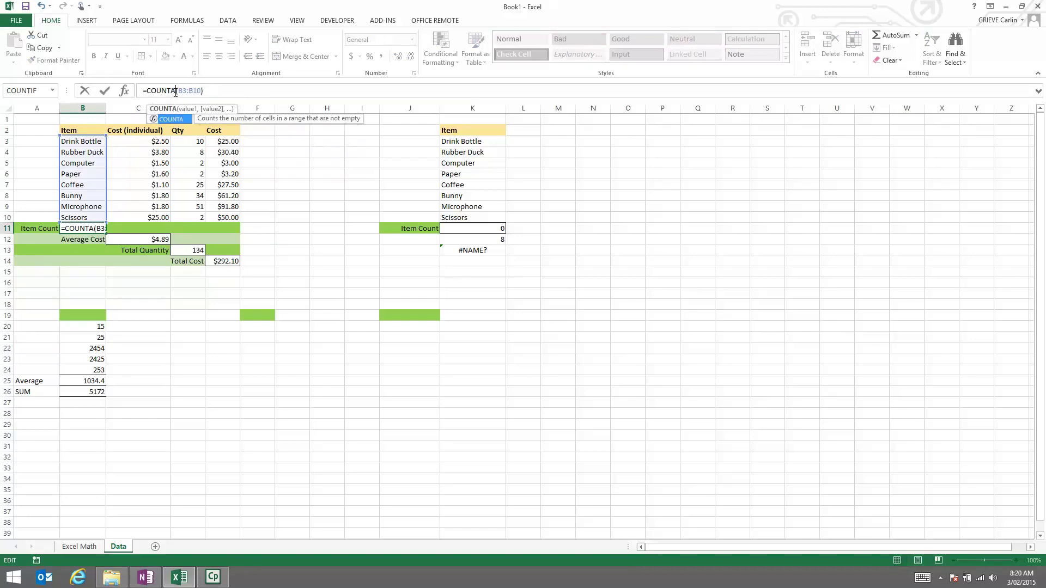
pyautogui.press('Return')
pyautogui.click(75, 230)
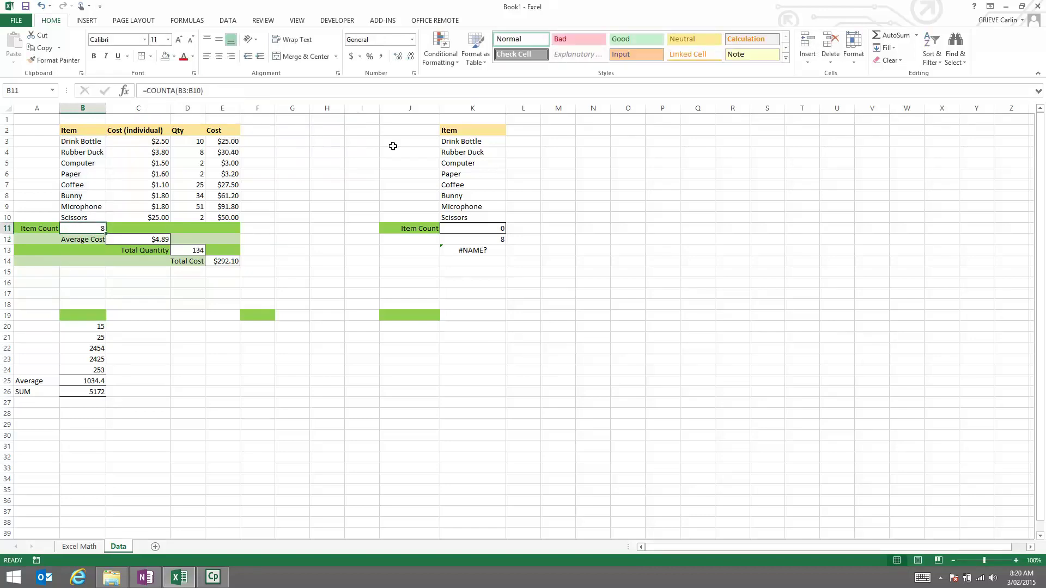
# - Clear the contents, fill colour and borders of the copied item list in cells I2:K13
pyautogui.moveTo(376, 129); pyautogui.dragTo(492, 245)
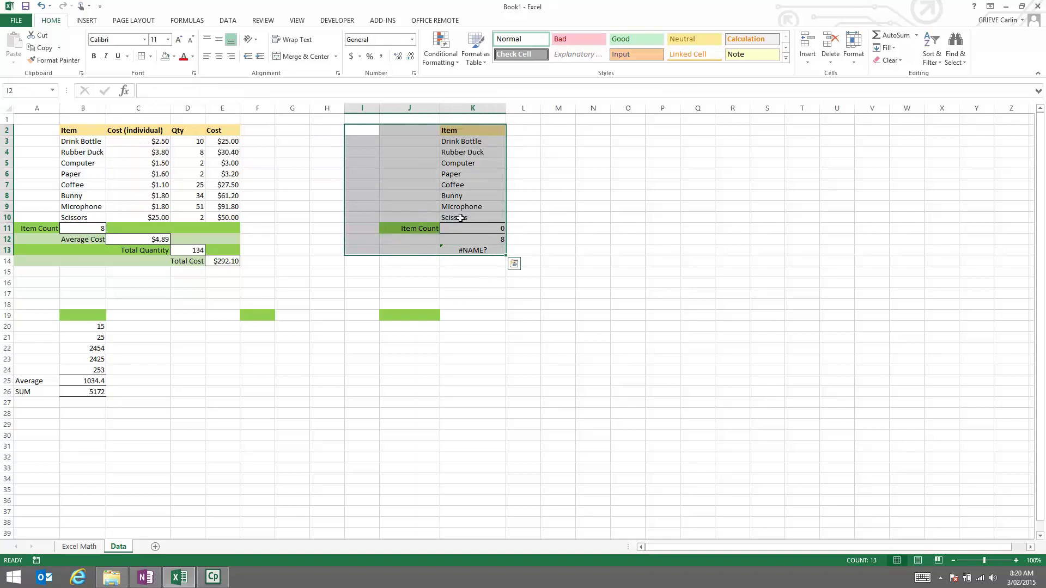
pyautogui.press('Delete')
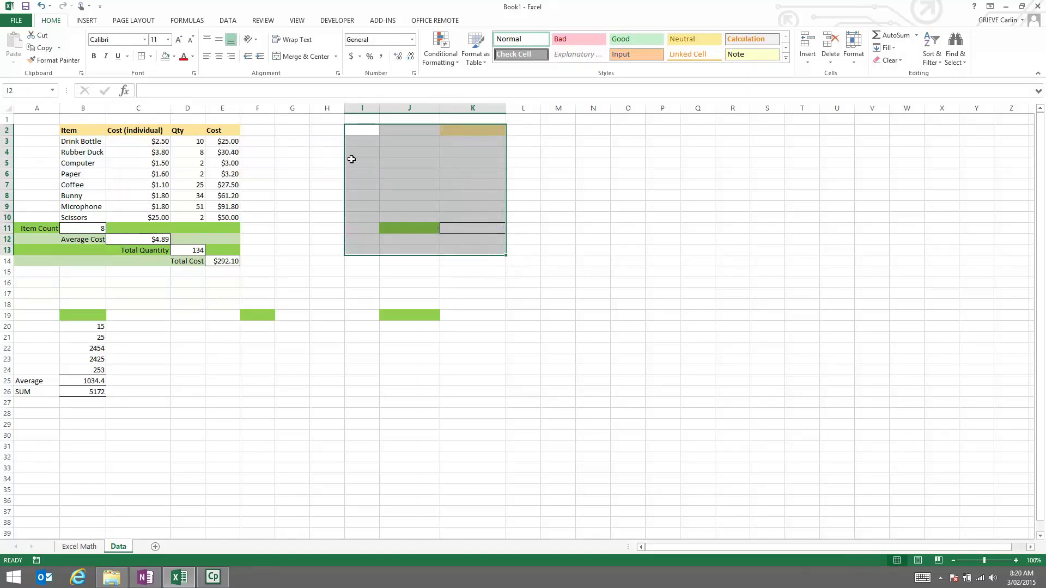
pyautogui.click(164, 56)
pyautogui.click(150, 56)
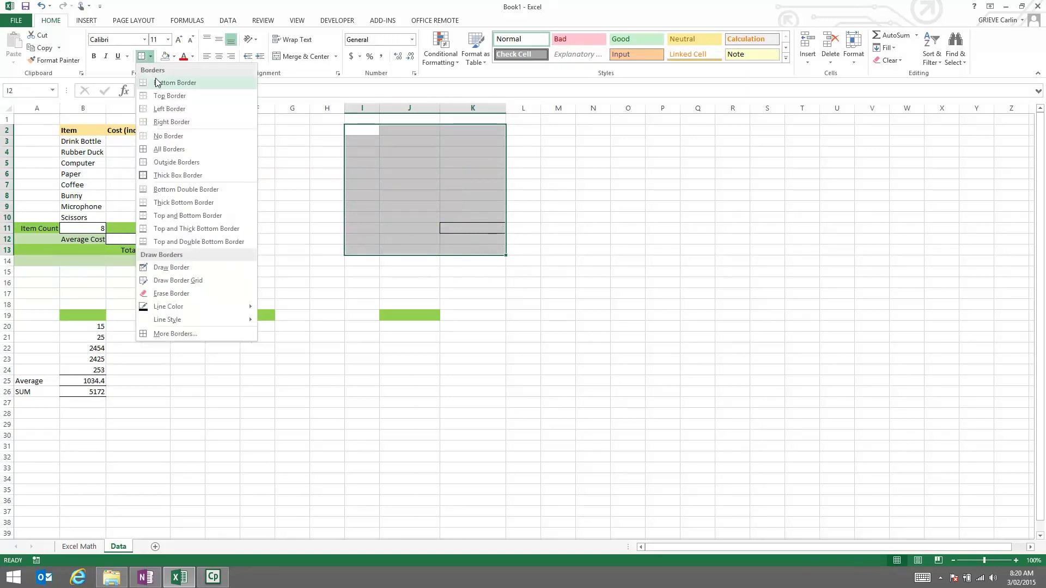
pyautogui.click(168, 136)
pyautogui.click(557, 239)
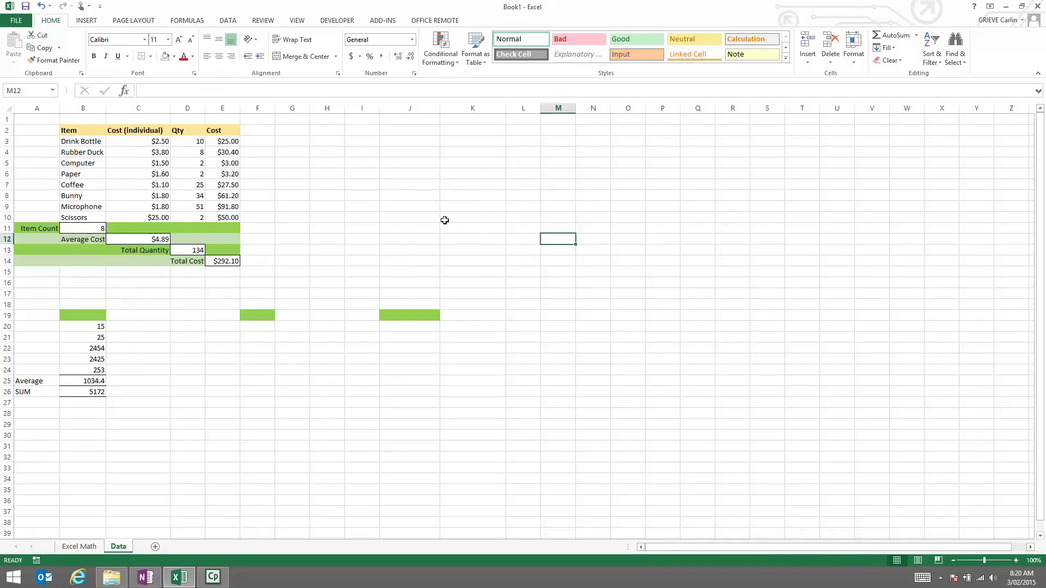
# - Delete the Scissors entry from cells B10:E10 of the cost table
pyautogui.click(99, 292)
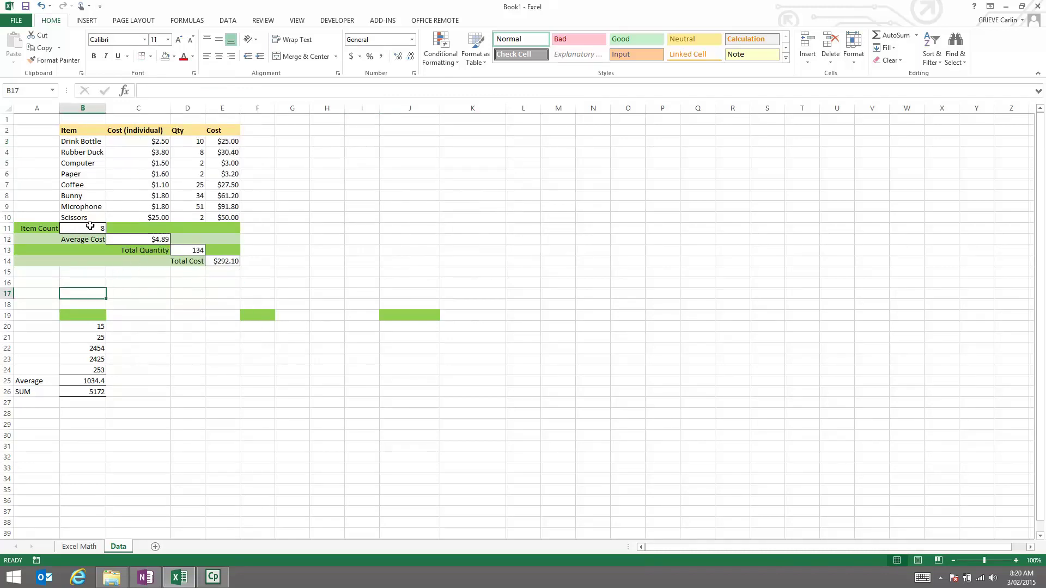
pyautogui.moveTo(72, 184); pyautogui.dragTo(232, 184)
pyautogui.moveTo(94, 218); pyautogui.dragTo(219, 218)
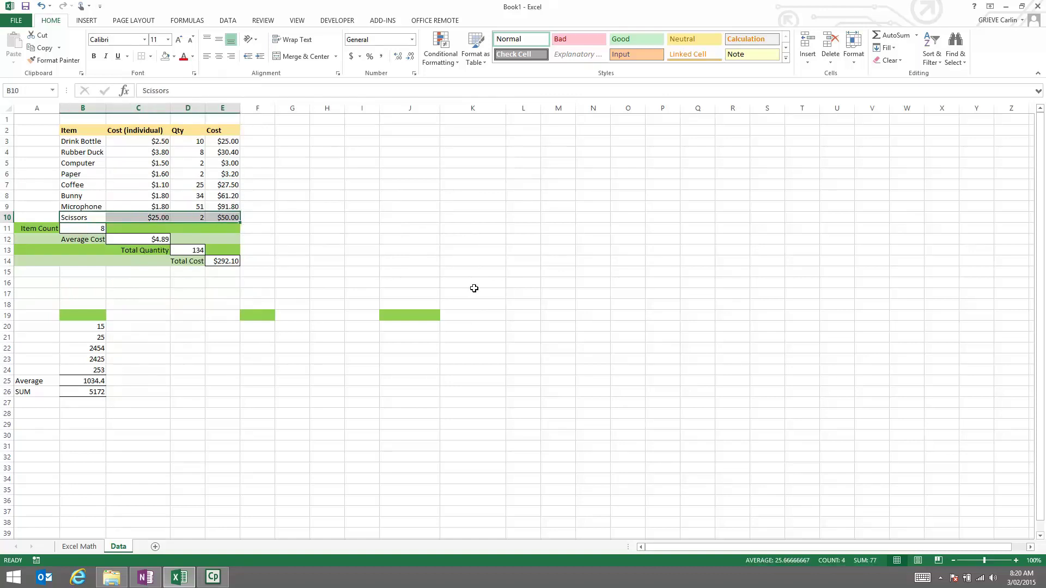
pyautogui.press('Delete')
pyautogui.press('Down')
pyautogui.press('Up')
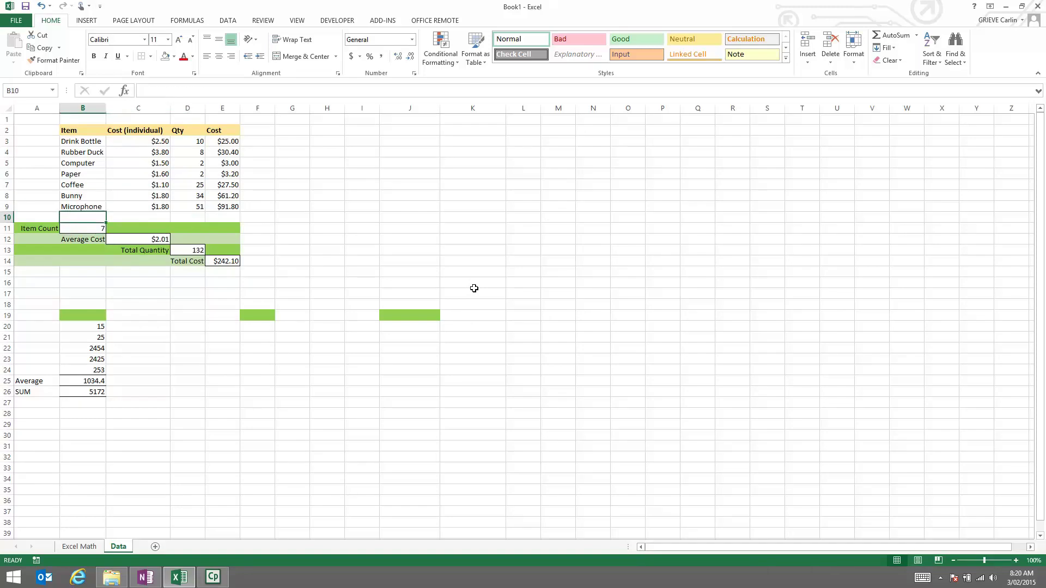
# - Enter the item USB in row 10 with an individual cost of $5.85 and a quantity of 3, and check the Cost column formulas
pyautogui.write('USB')
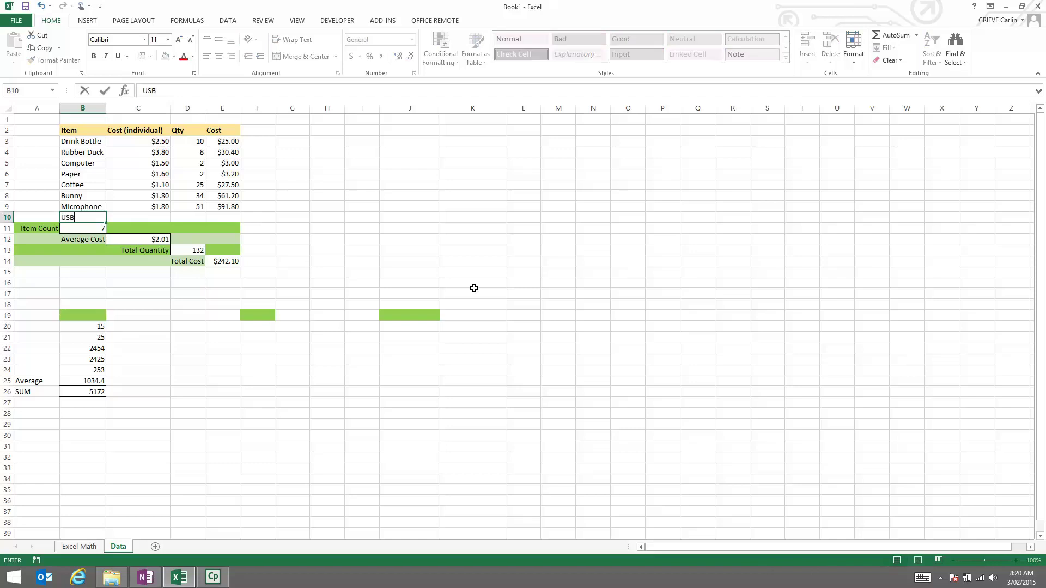
pyautogui.press('Return')
pyautogui.press('Up')
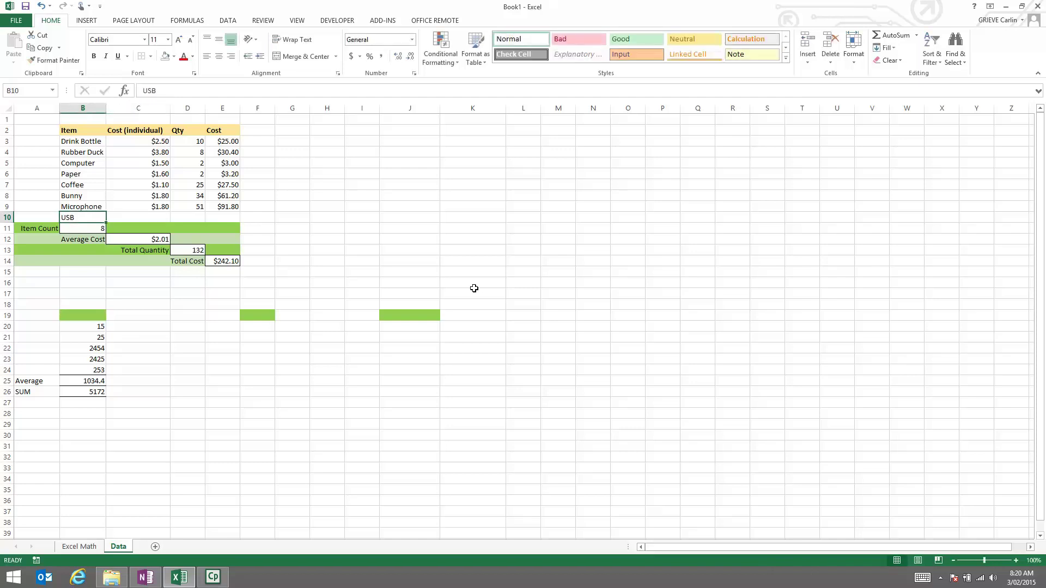
pyautogui.press('Right')
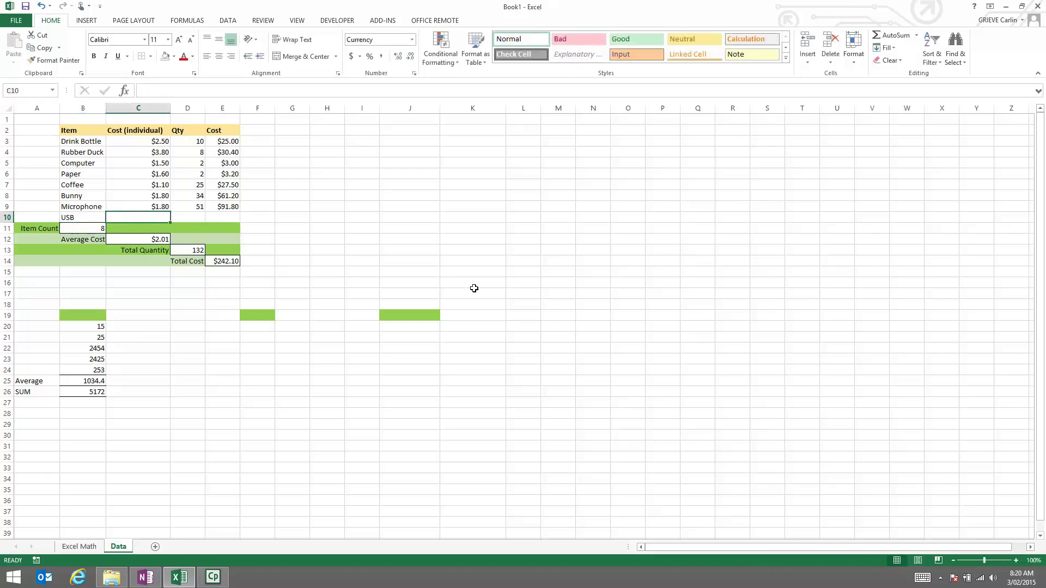
pyautogui.write('$')
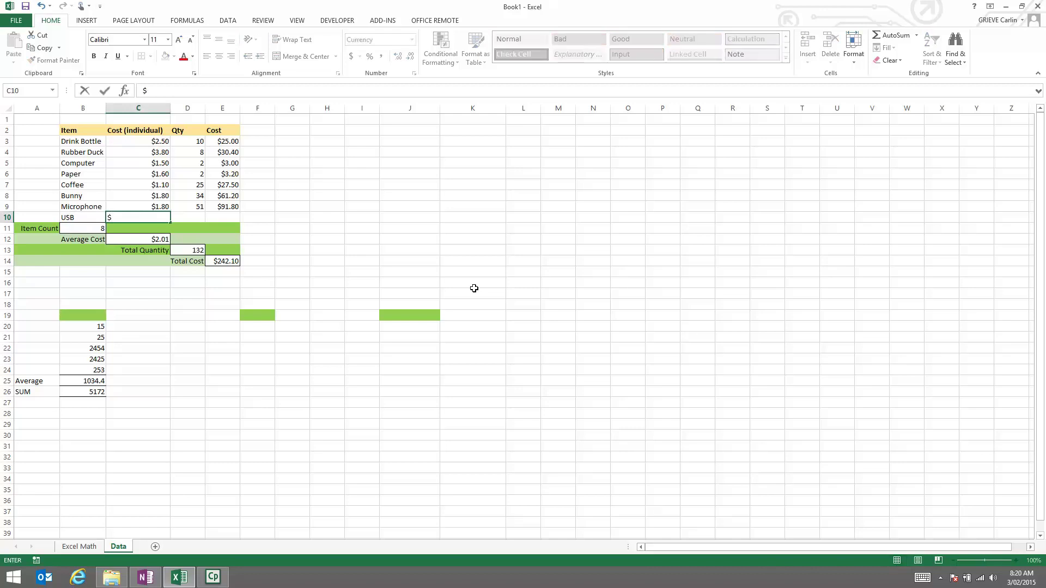
pyautogui.write('5.85')
pyautogui.press('Return')
pyautogui.press('Up')
pyautogui.press('Right')
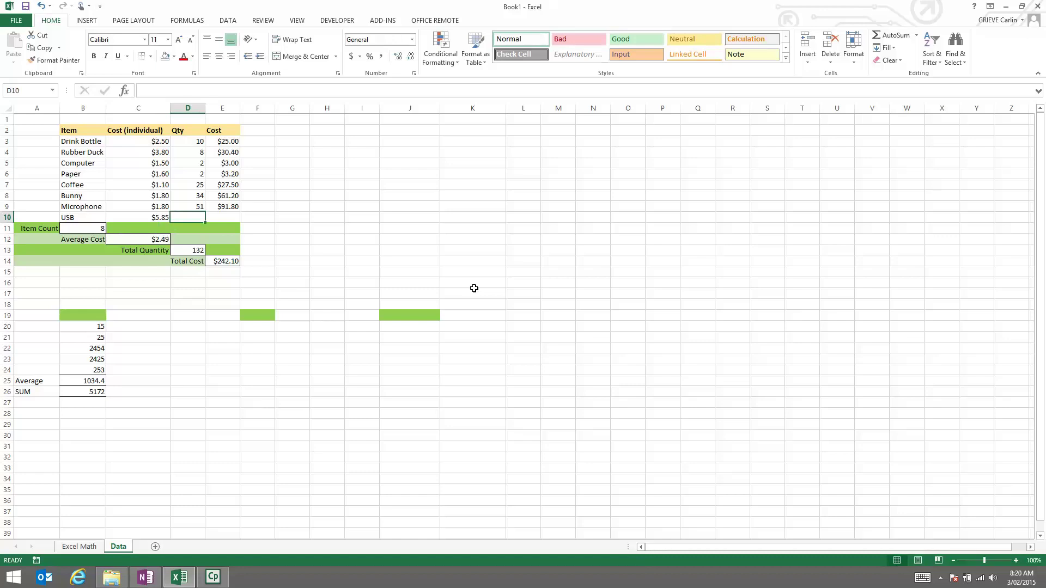
pyautogui.write('3')
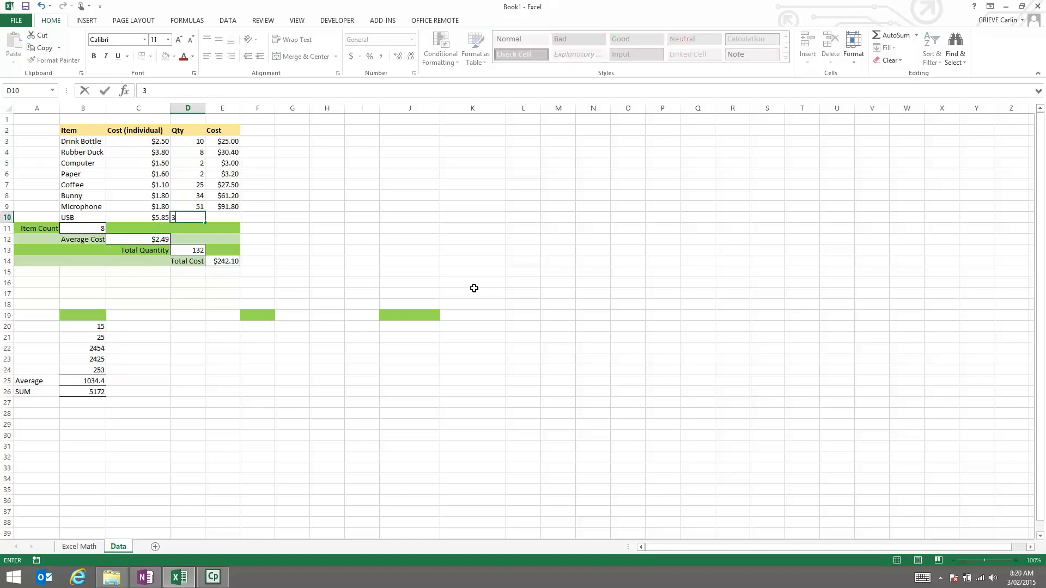
pyautogui.press('Tab')
pyautogui.press('Up')
pyautogui.press('Up')
pyautogui.press('Up')
pyautogui.press('Up')
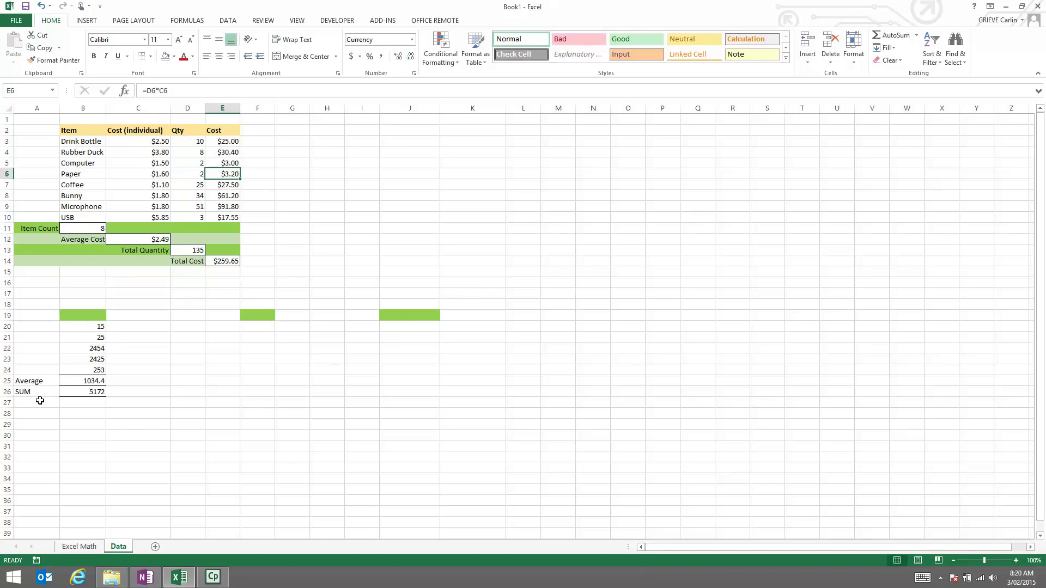
# - Add the label COUNT in cell A27, below the SUM label
pyautogui.click(262, 335)
pyautogui.click(382, 349)
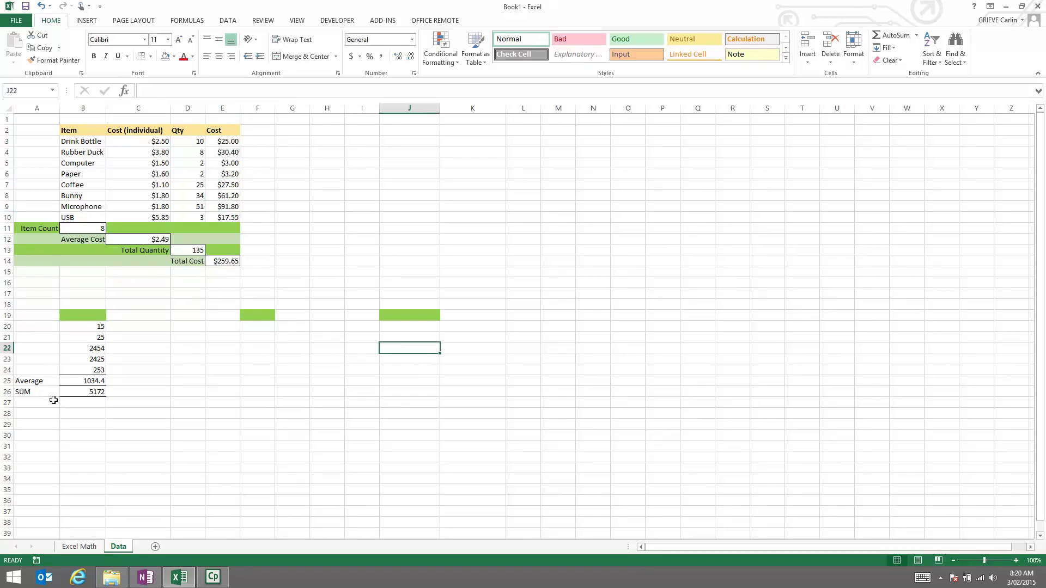
pyautogui.click(36, 402)
pyautogui.write('COUNT')
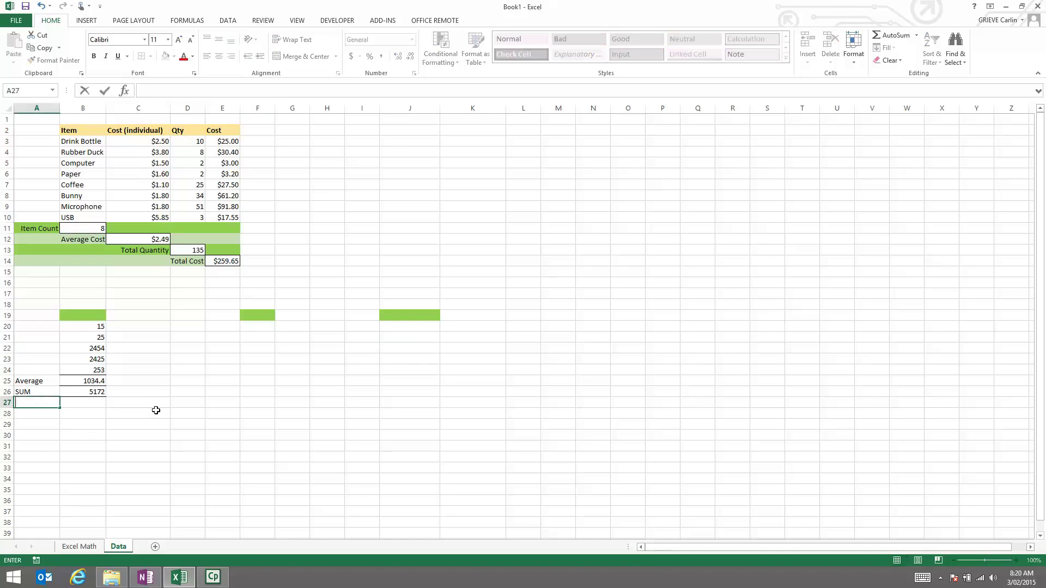
pyautogui.press('Tab')
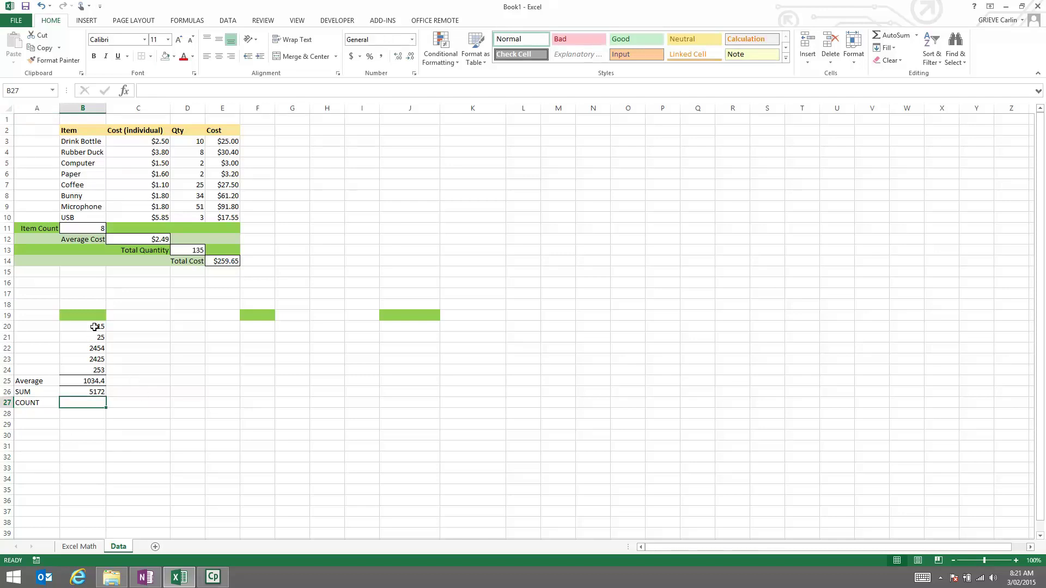
# - Apply a top and bottom border to cell B27 beside the COUNT label
pyautogui.moveTo(95, 327); pyautogui.dragTo(94, 368)
pyautogui.click(83, 405)
pyautogui.click(150, 56)
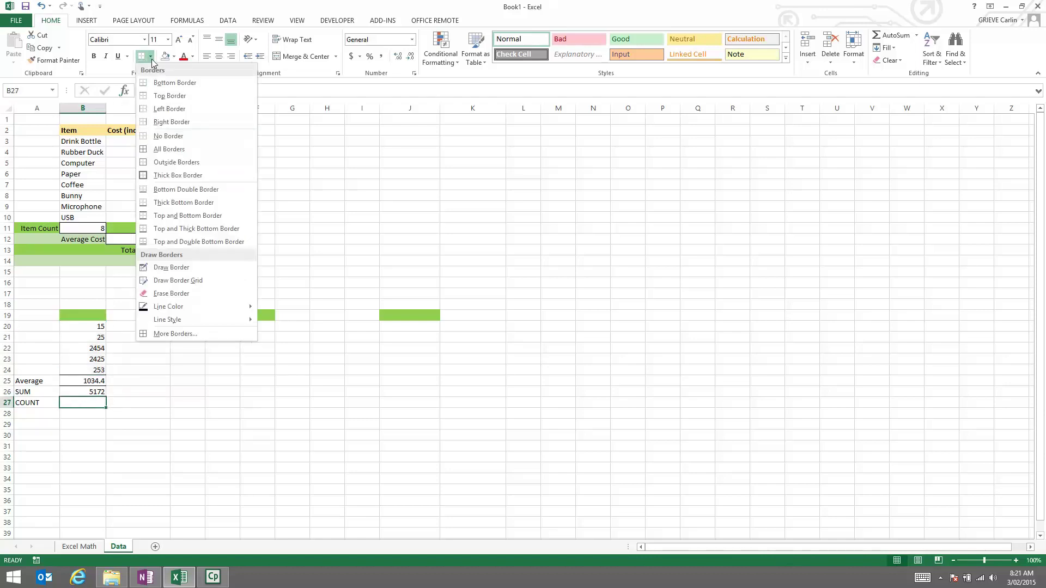
pyautogui.click(185, 216)
pyautogui.click(127, 424)
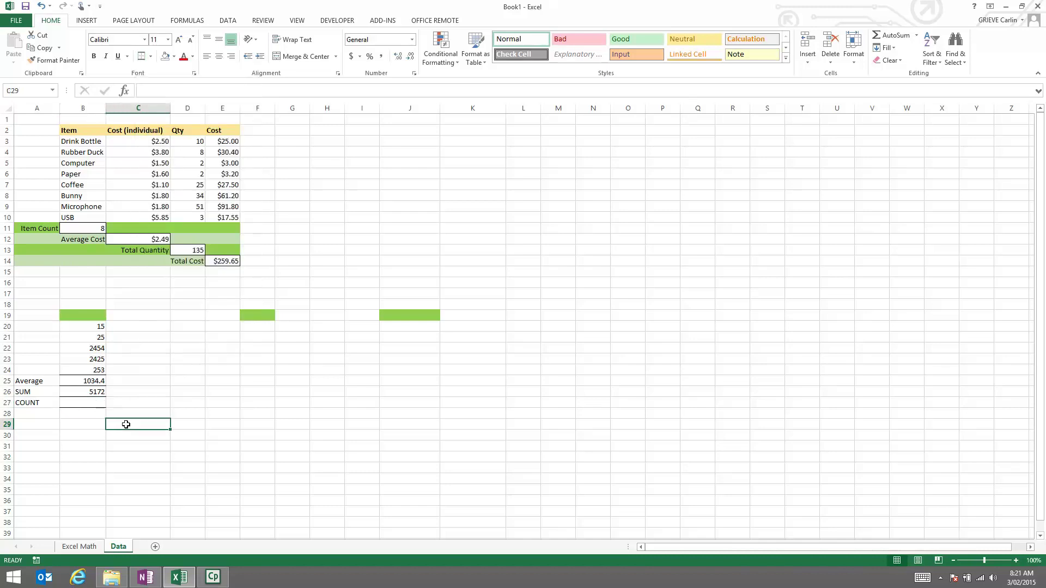
# - Enter a COUNT formula in cell B27 for the numbers in B20:B24, comparing the descriptions of COUNT and COUNTA
pyautogui.click(94, 408)
pyautogui.write('=')
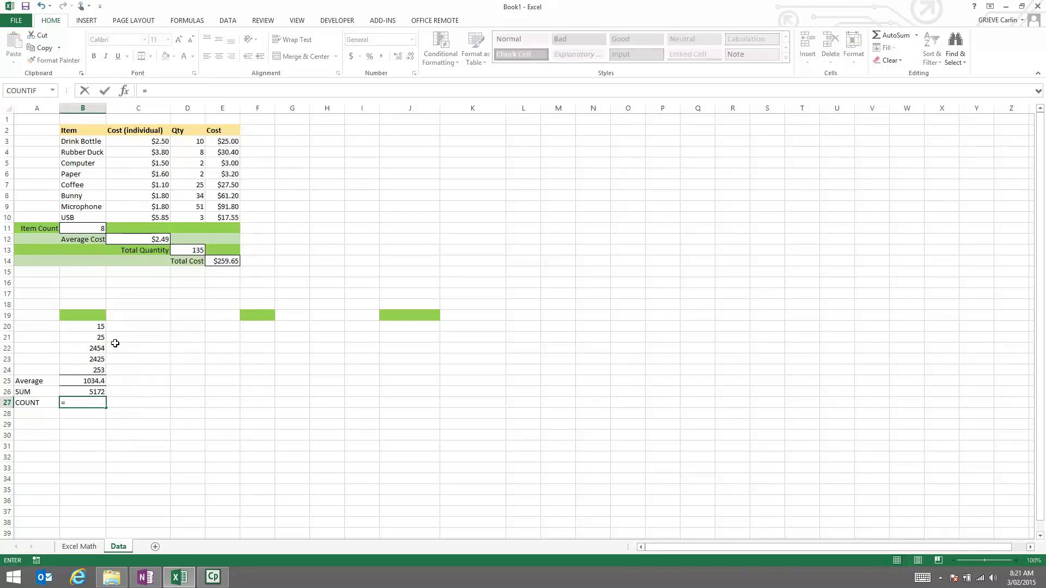
pyautogui.write('count')
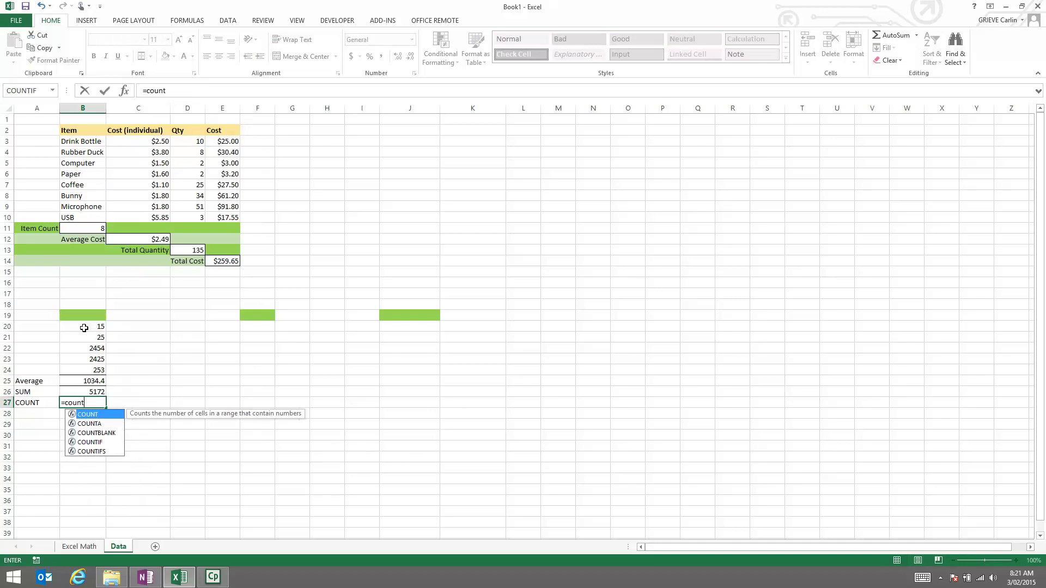
pyautogui.click(90, 424)
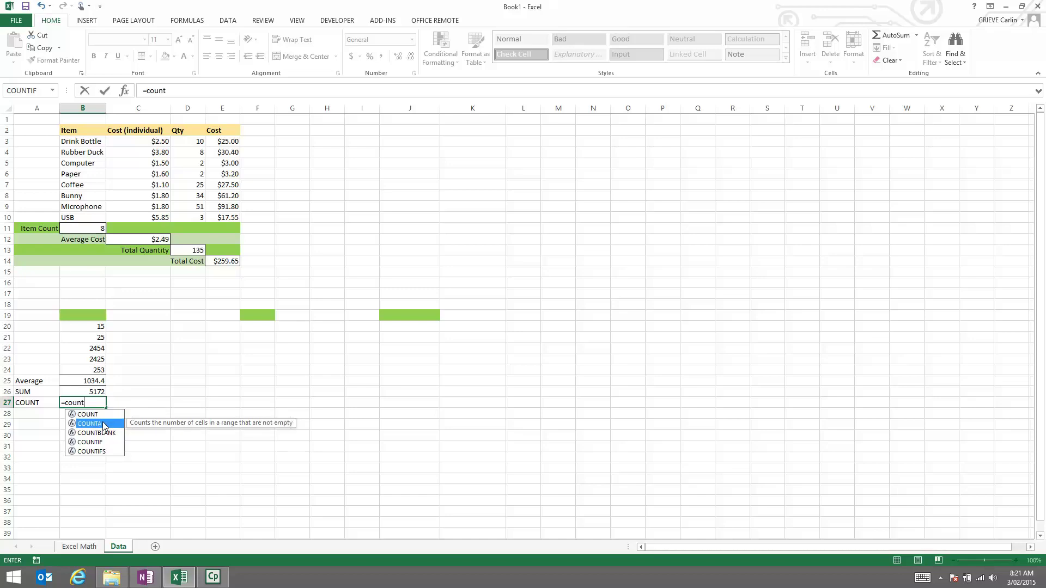
pyautogui.press('Up')
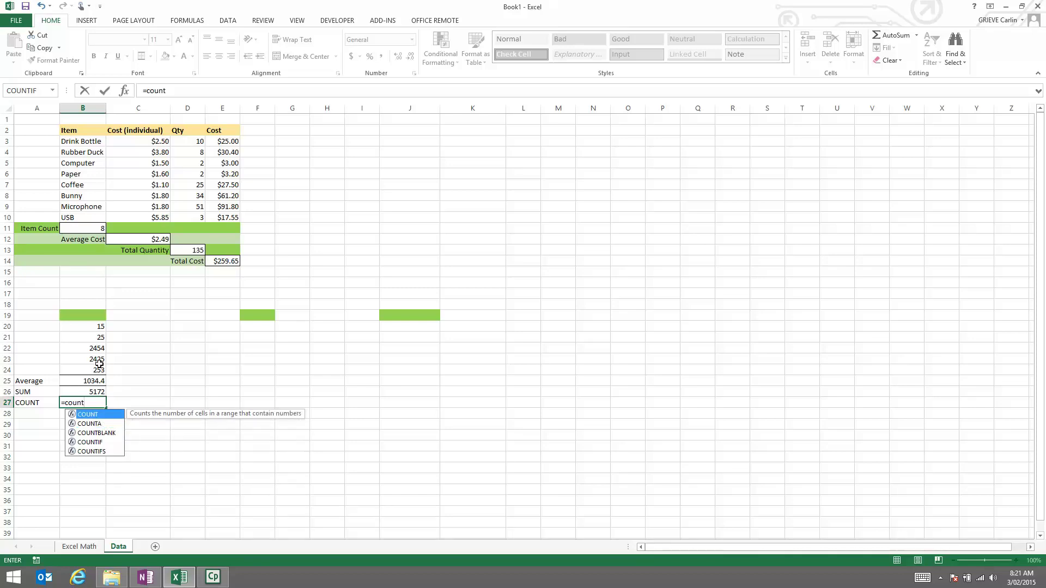
pyautogui.write('(')
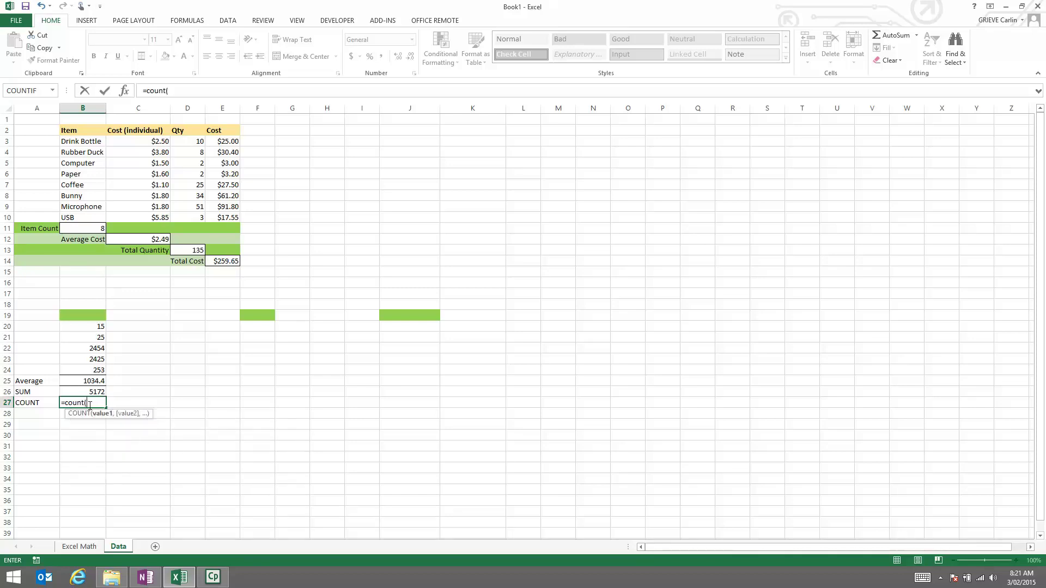
pyautogui.moveTo(94, 326); pyautogui.dragTo(94, 366)
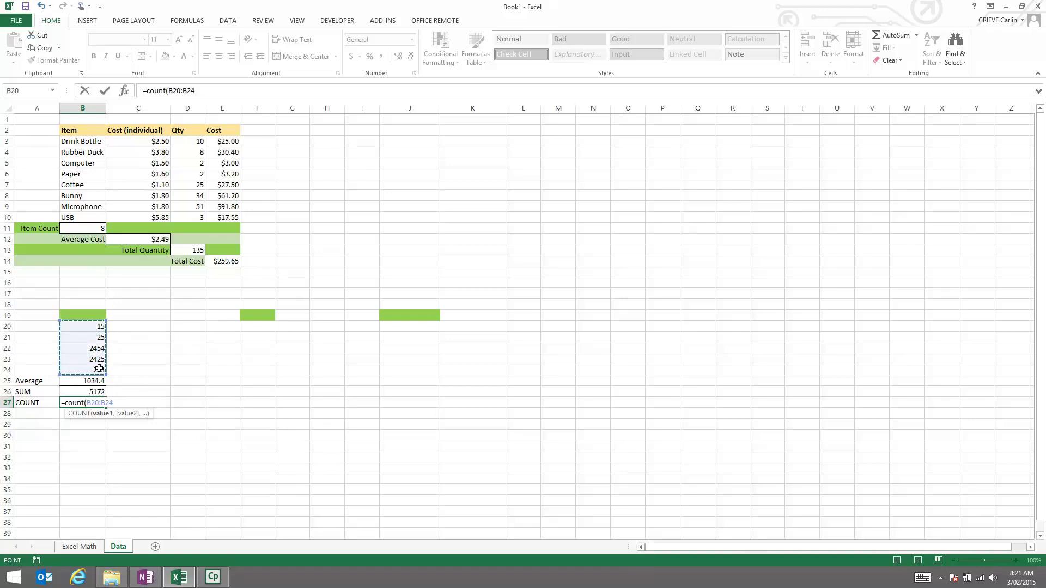
pyautogui.press('Return')
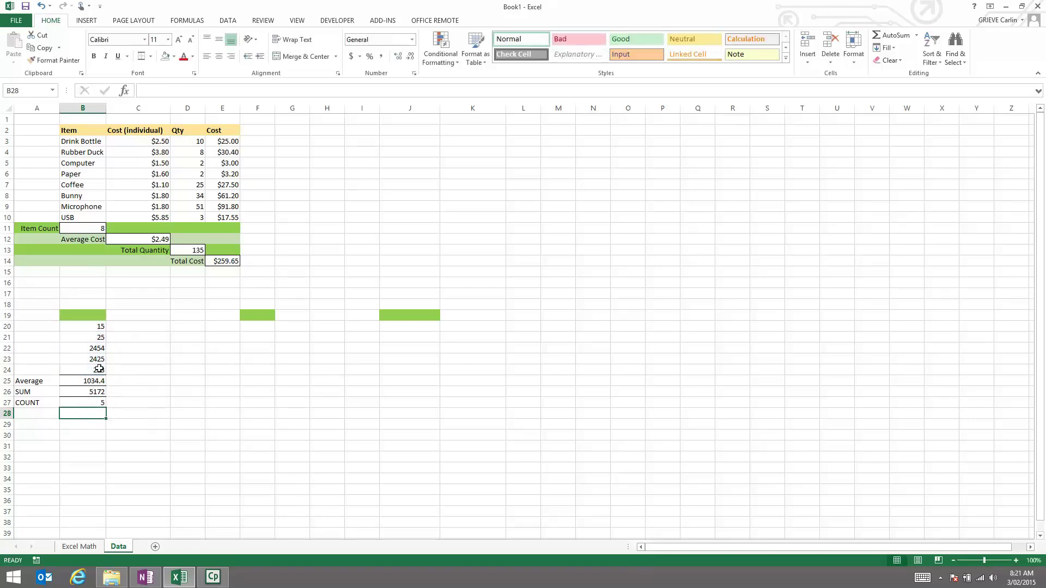
# - Test the COUNT formula by deleting the number in cell B24 and re-entering 253
pyautogui.click(87, 370)
pyautogui.press('Delete')
pyautogui.click(181, 434)
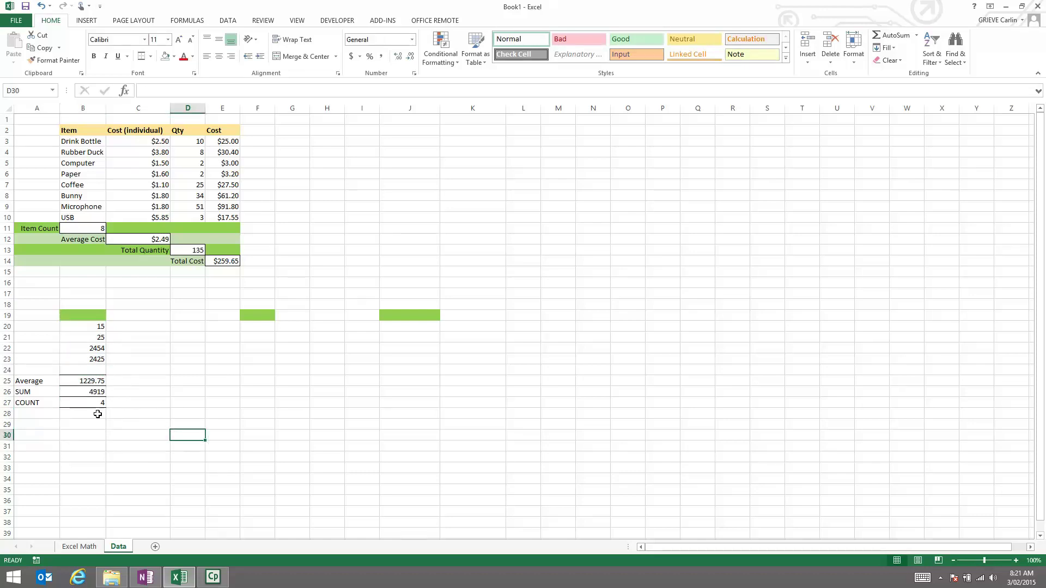
pyautogui.click(91, 368)
pyautogui.write('253')
pyautogui.press('Return')
pyautogui.click(182, 423)
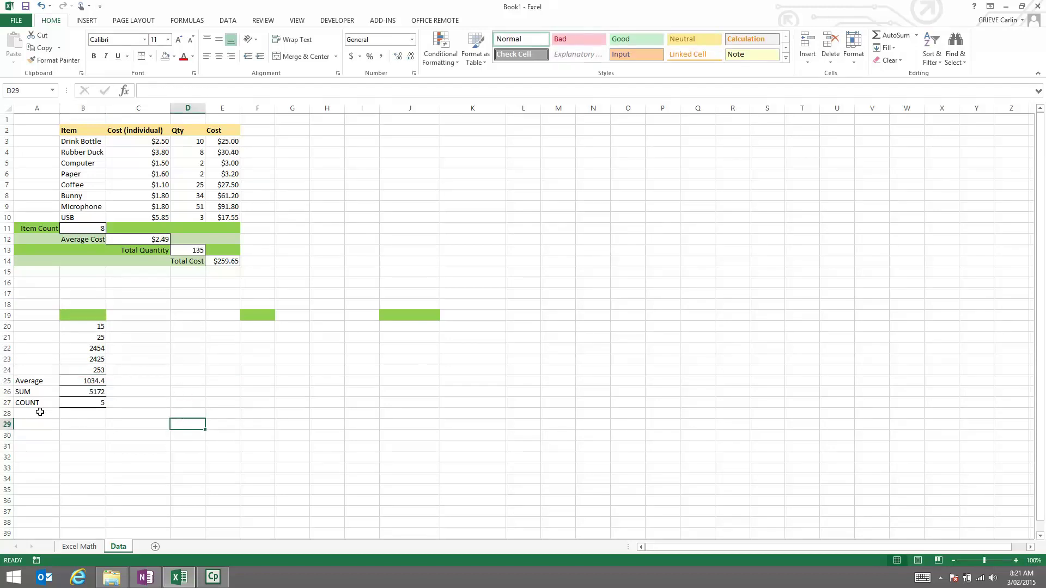
pyautogui.moveTo(29, 402); pyautogui.dragTo(87, 403)
pyautogui.click(403, 393)
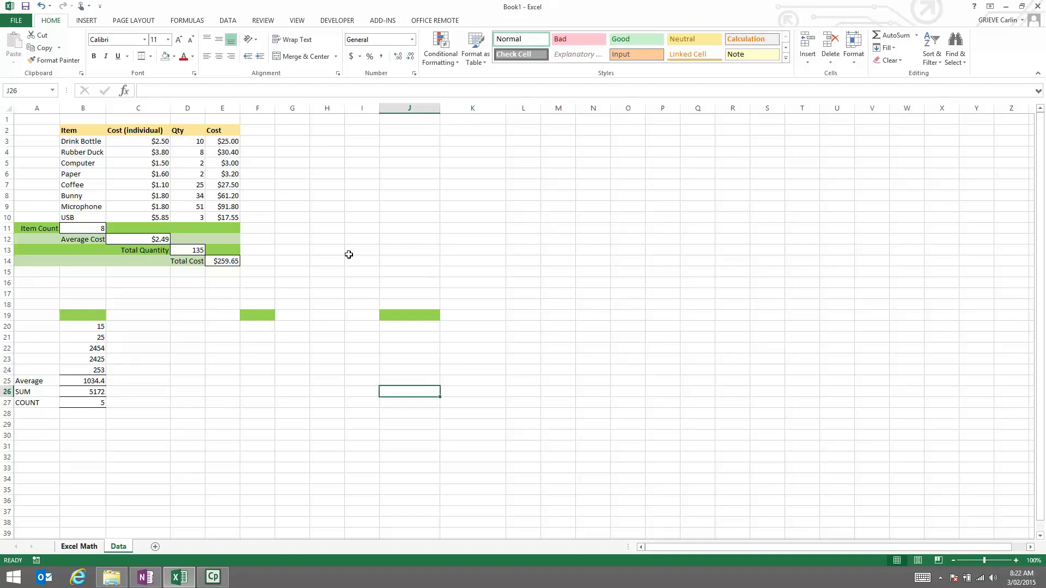
# - On the Excel Math sheet, link cell G26 to the Computer item in cell B5 of the Data sheet, and return to Data
pyautogui.click(90, 549)
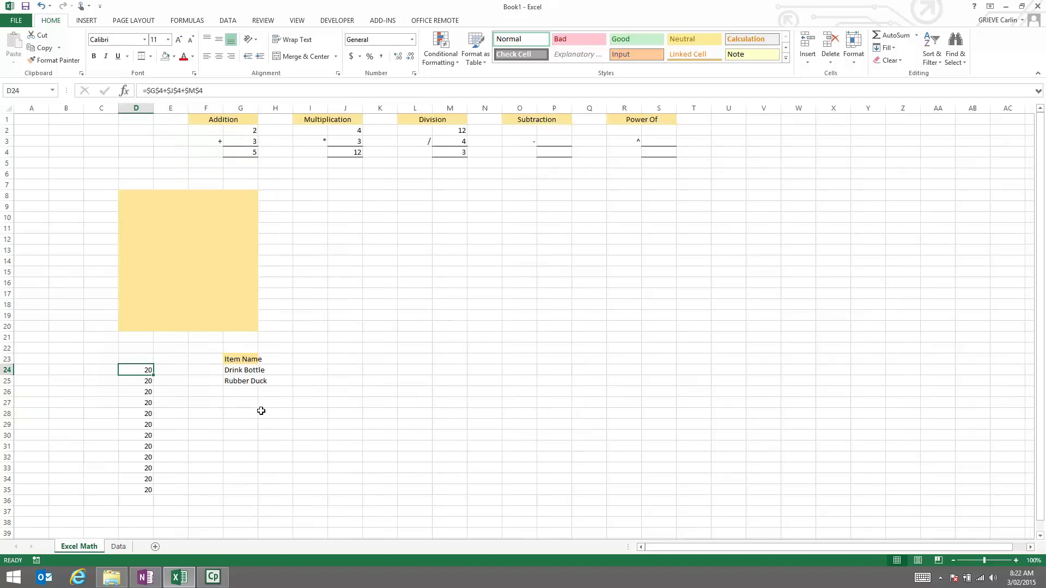
pyautogui.click(238, 371)
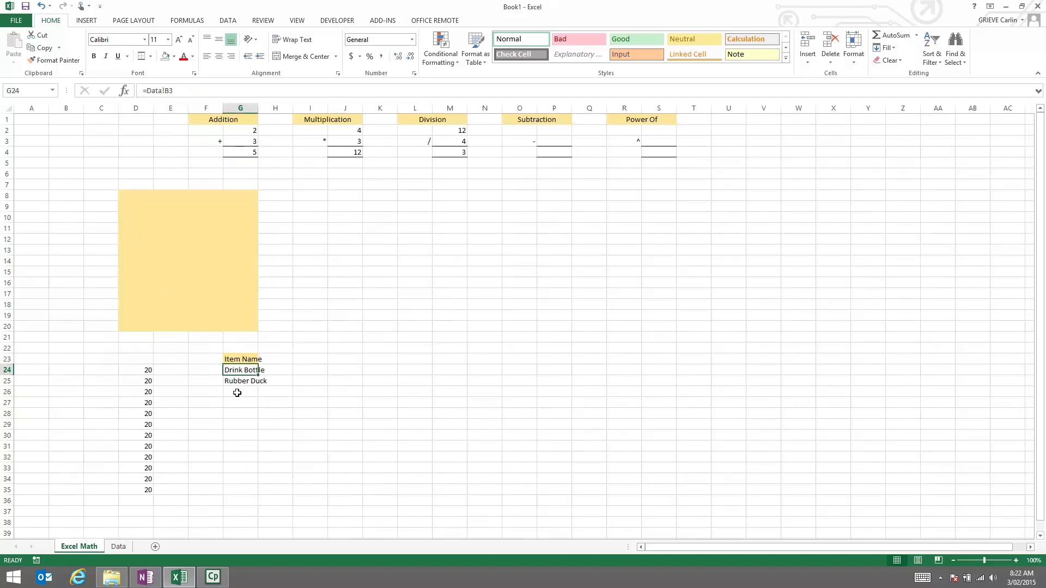
pyautogui.click(237, 392)
pyautogui.write('=')
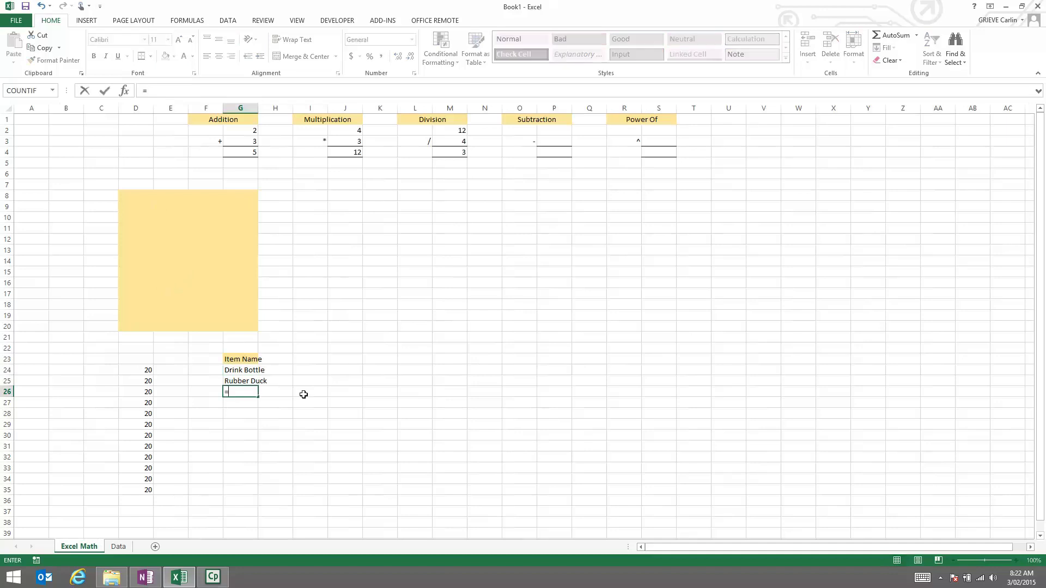
pyautogui.click(118, 547)
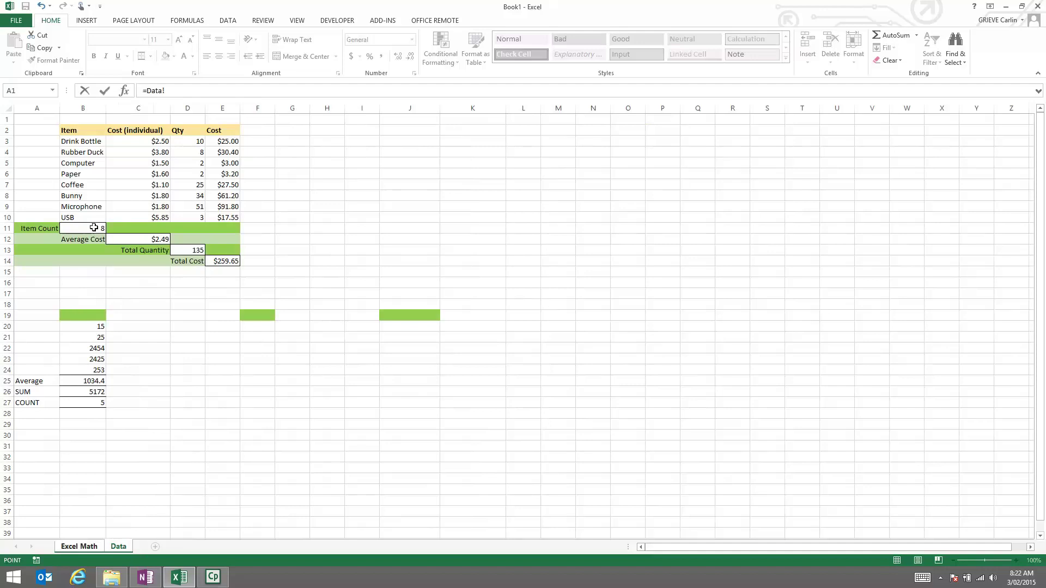
pyautogui.click(93, 164)
pyautogui.press('Return')
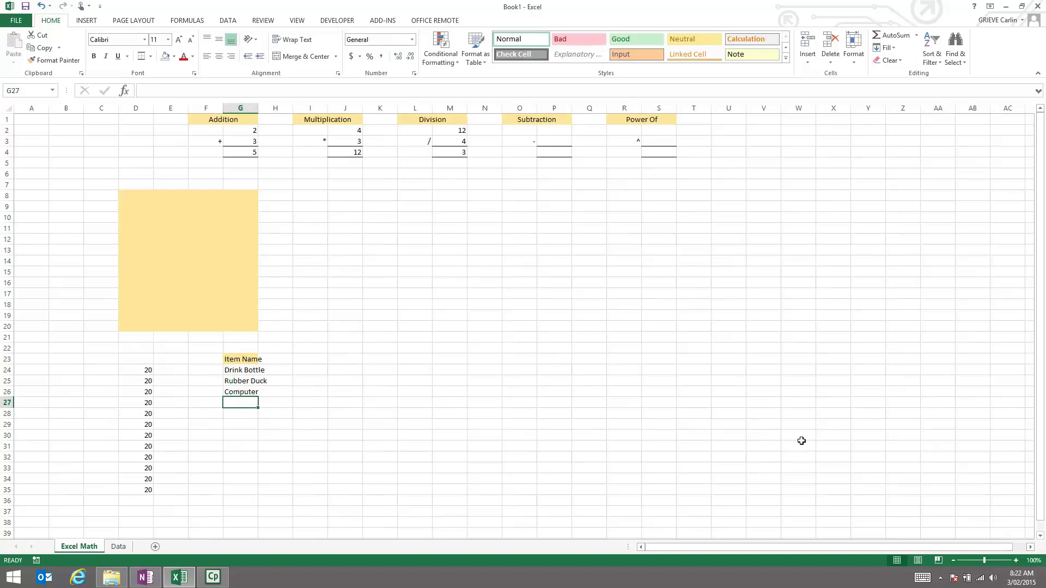
pyautogui.moveTo(241, 370); pyautogui.dragTo(242, 395)
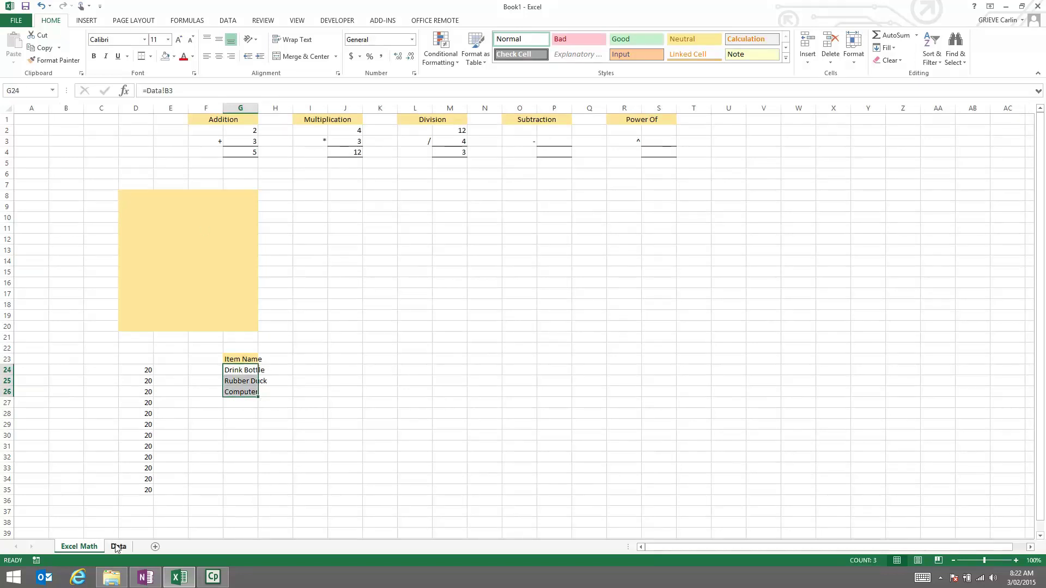
pyautogui.click(117, 547)
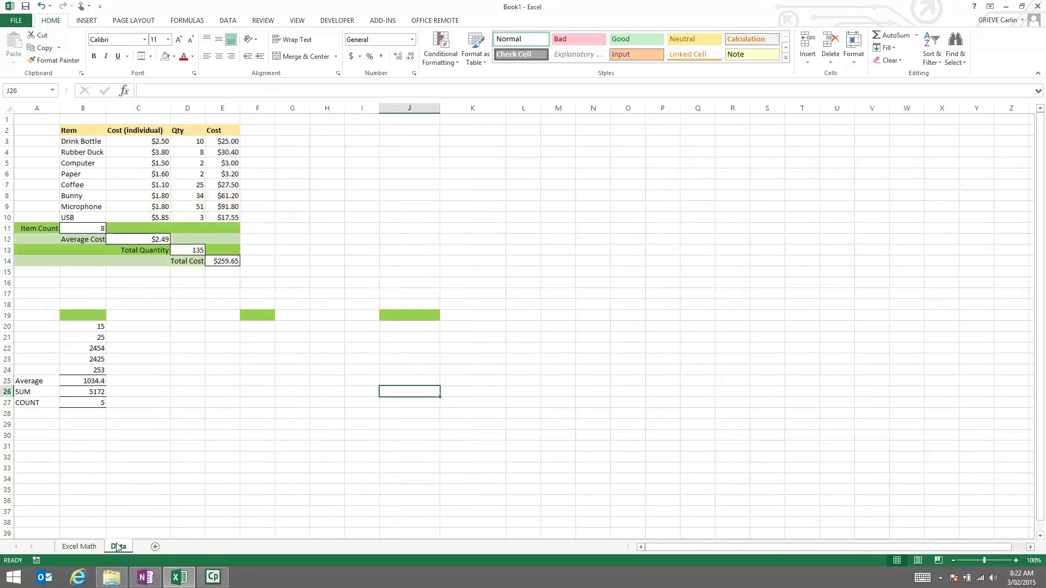